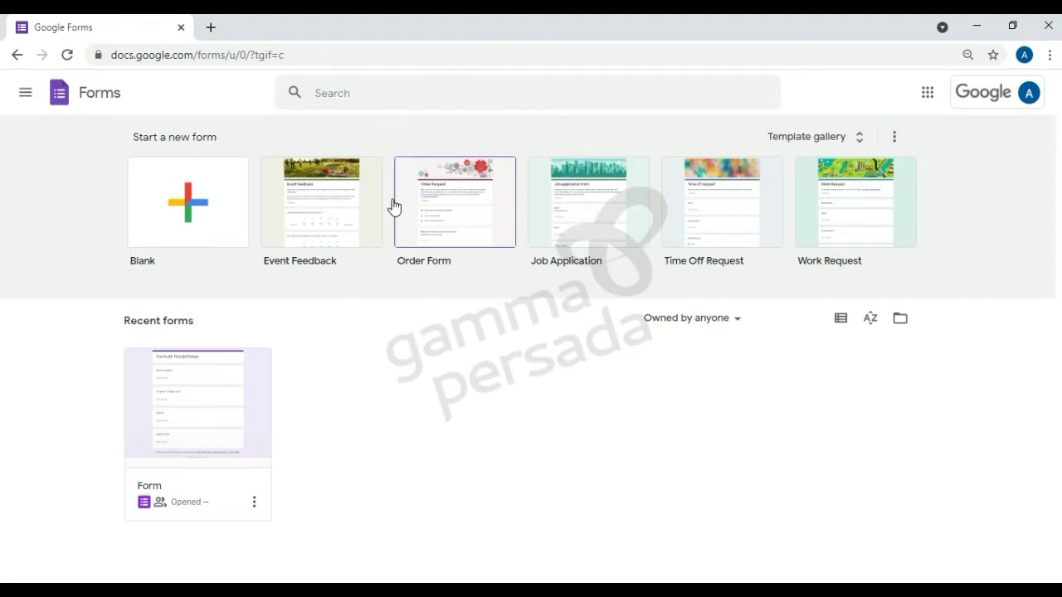
Step: Open the Google Forms home page at forms.google.com in a new browser tab
{"action": "left_click", "coordinate": [208, 30]}
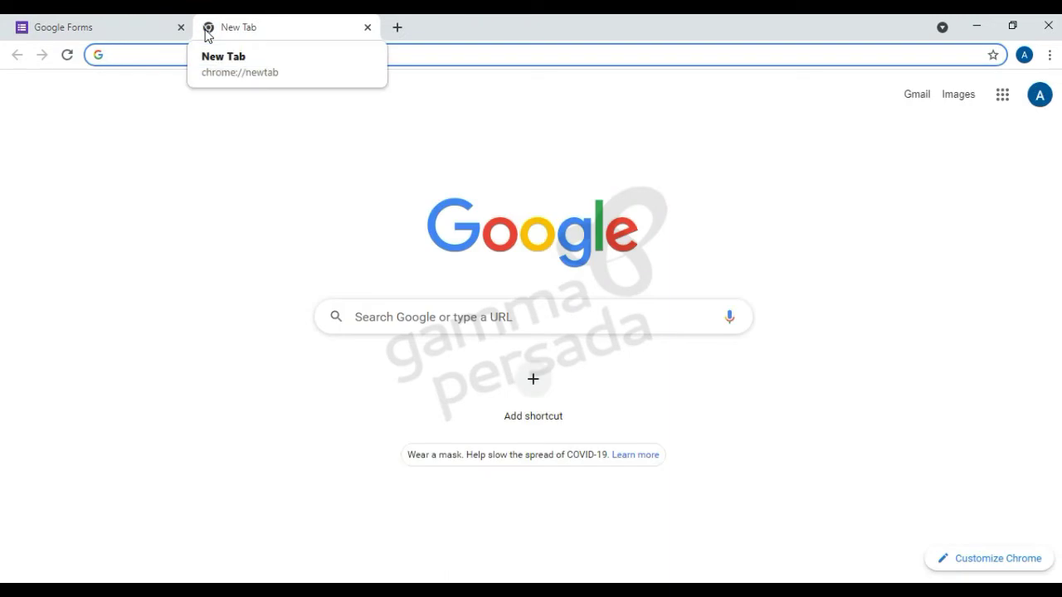
{"action": "left_click", "coordinate": [121, 55]}
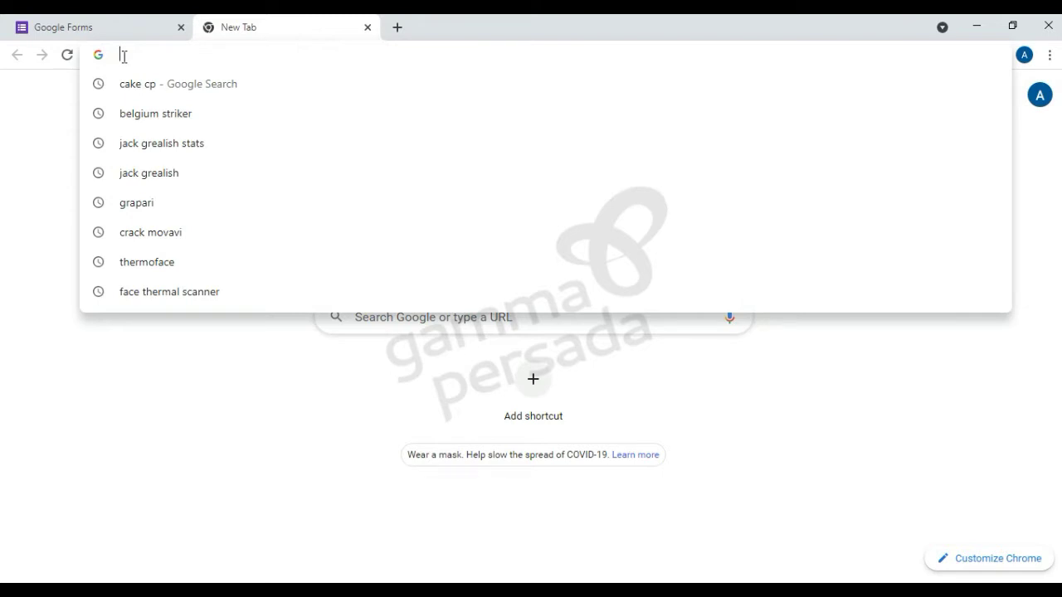
{"action": "type", "text": "d"}
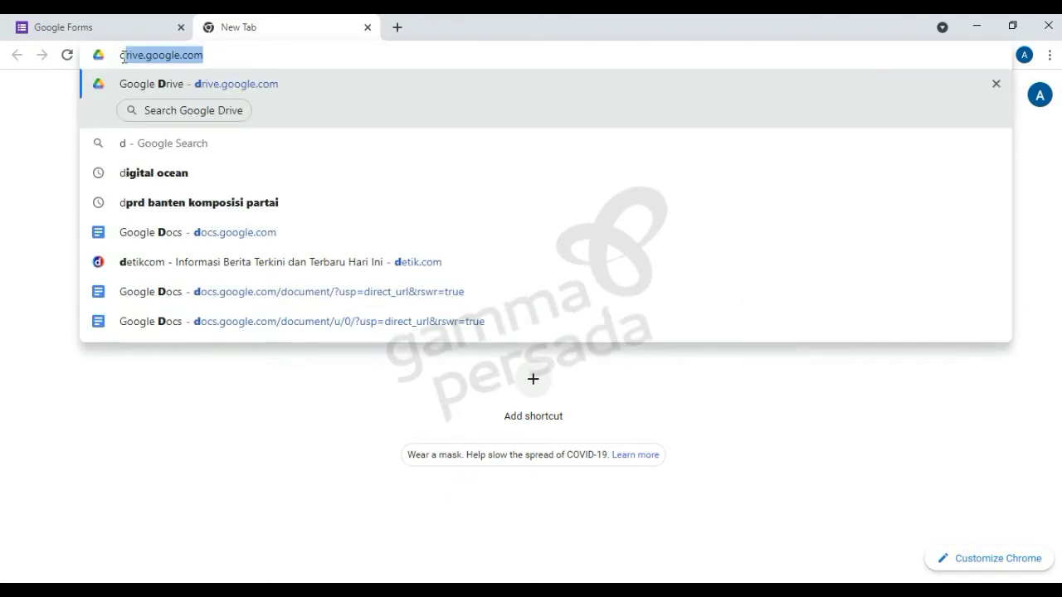
{"action": "key", "text": "BackSpace"}
{"action": "key", "text": "BackSpace"}
{"action": "type", "text": "fo"}
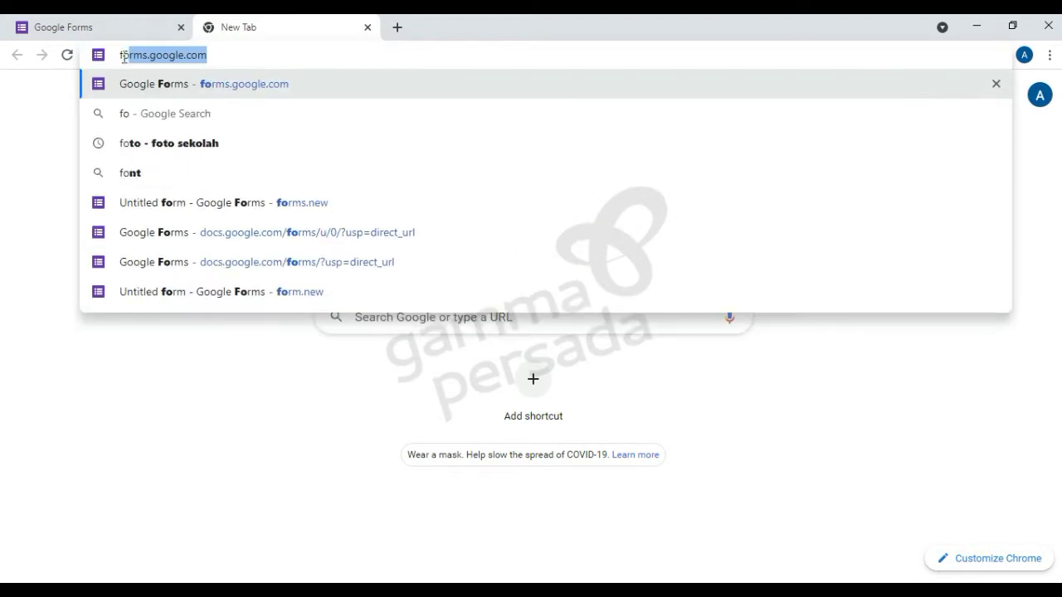
{"action": "type", "text": "rms"}
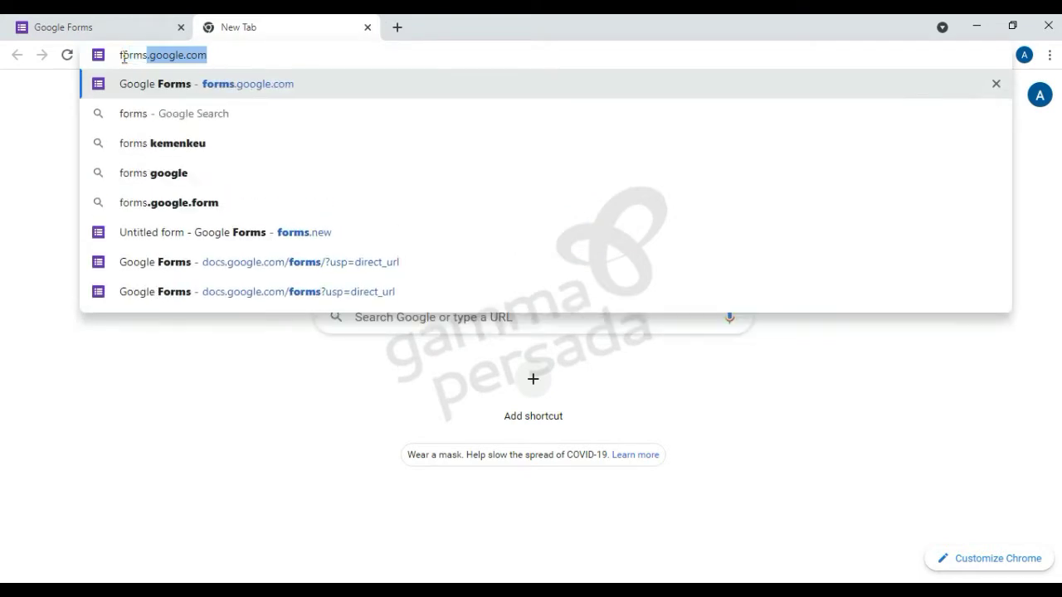
{"action": "type", "text": "."}
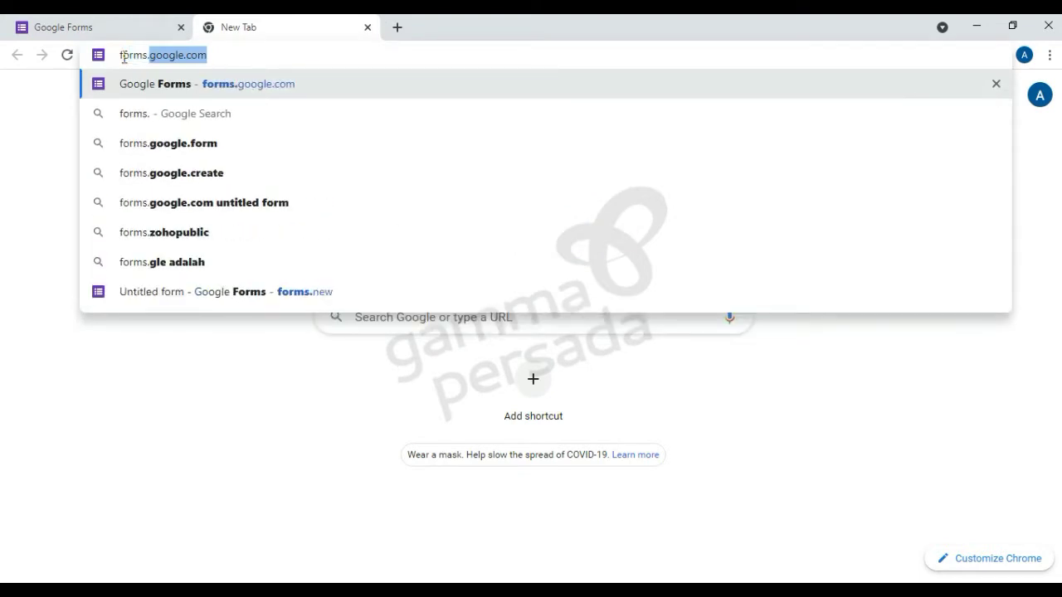
{"action": "type", "text": "googl"}
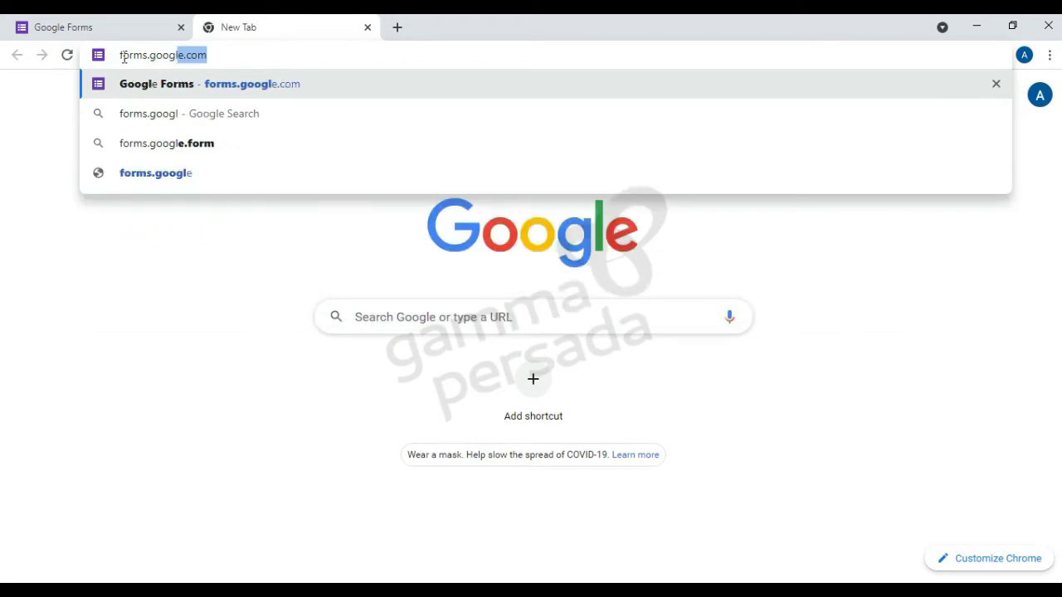
{"action": "type", "text": "e.c"}
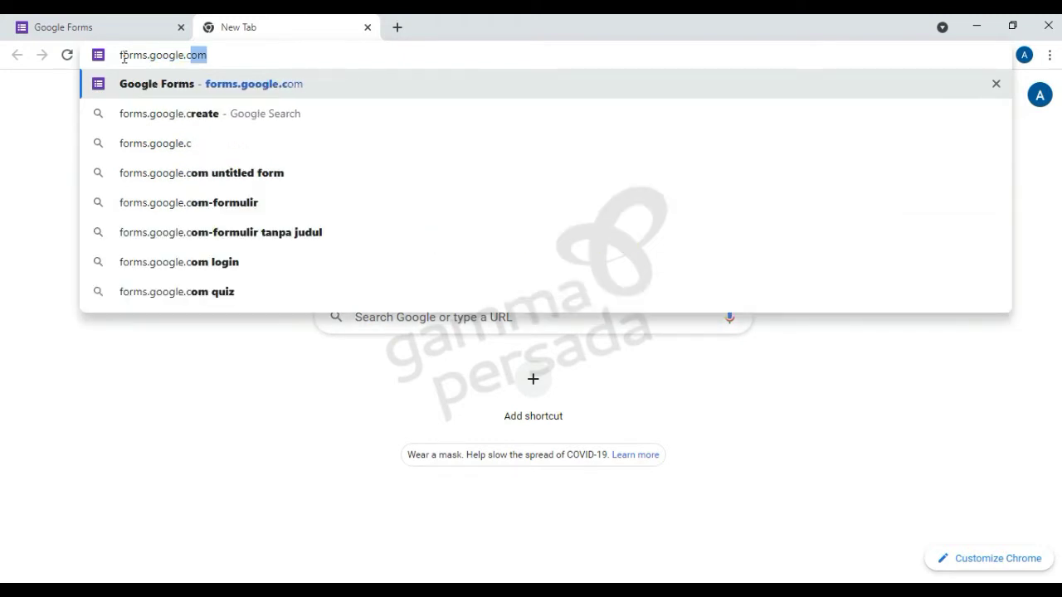
{"action": "type", "text": "om"}
{"action": "key", "text": "Return"}
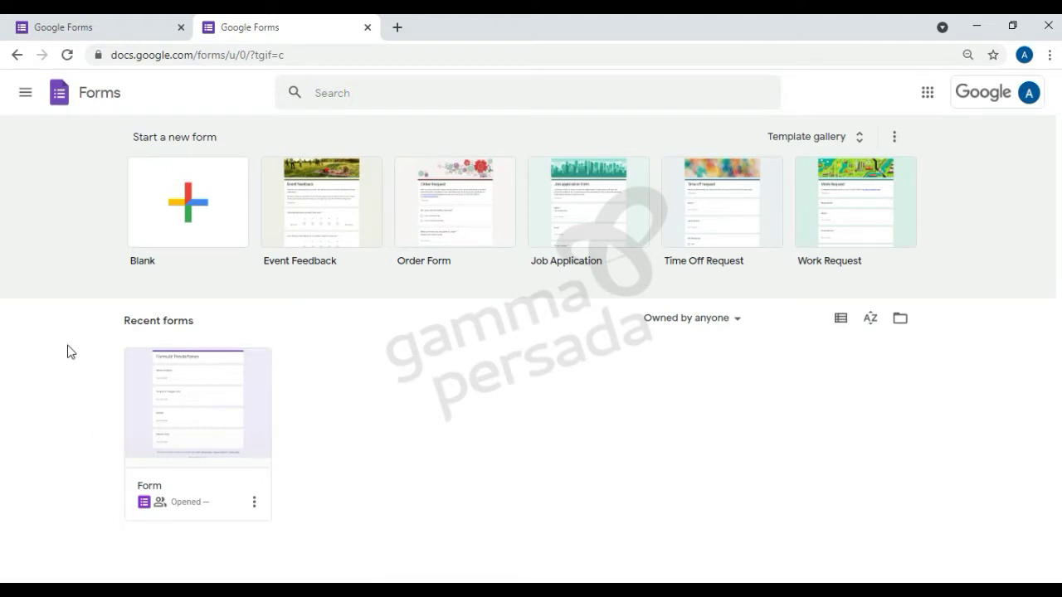
Step: Examine the Forms home page's main menu with its links to the other Google apps
{"action": "left_click", "coordinate": [22, 97]}
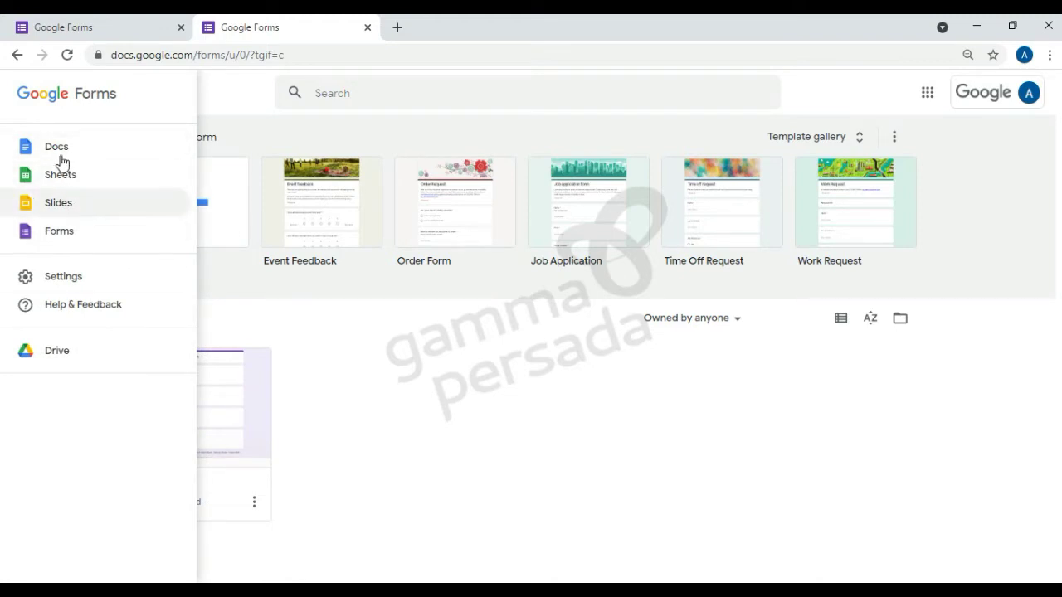
{"action": "left_click", "coordinate": [377, 372]}
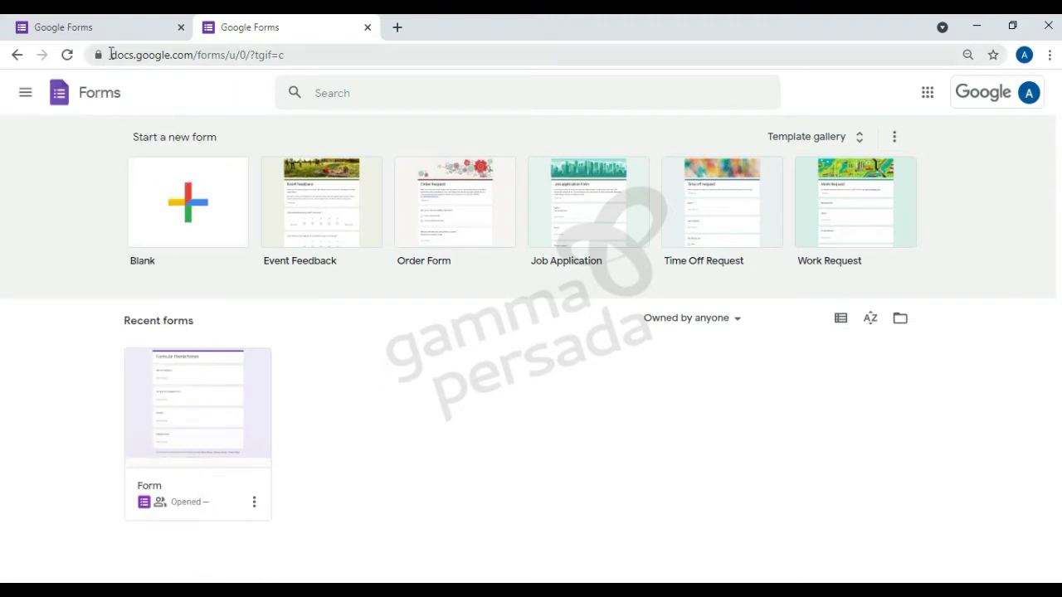
{"action": "left_click_drag", "start_coordinate": [110, 54], "coordinate": [194, 66]}
{"action": "left_click", "coordinate": [360, 370]}
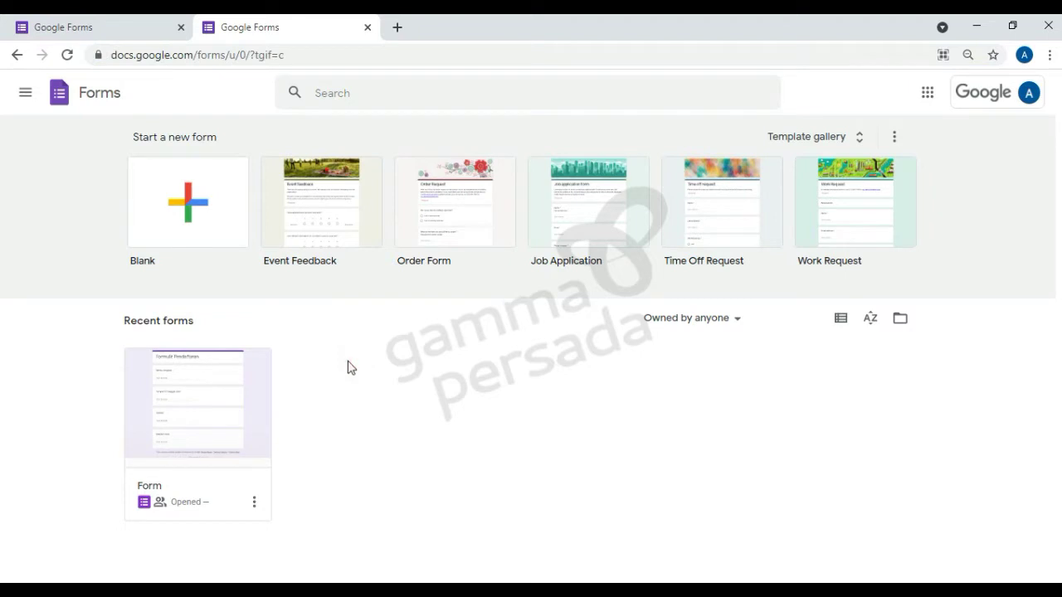
{"action": "left_click", "coordinate": [25, 94]}
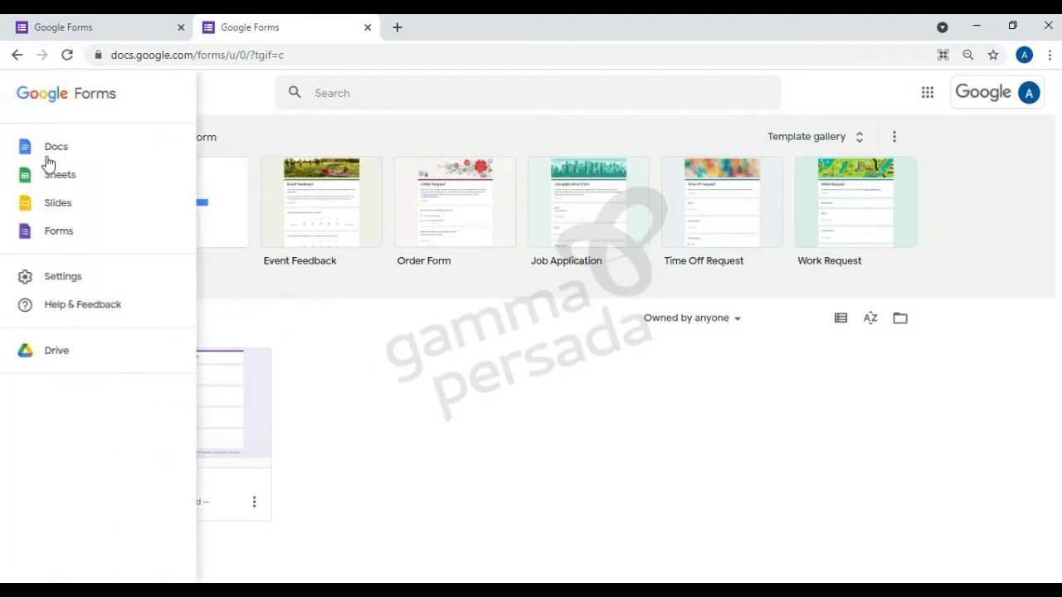
{"action": "left_click", "coordinate": [475, 381]}
{"action": "left_click", "coordinate": [25, 89]}
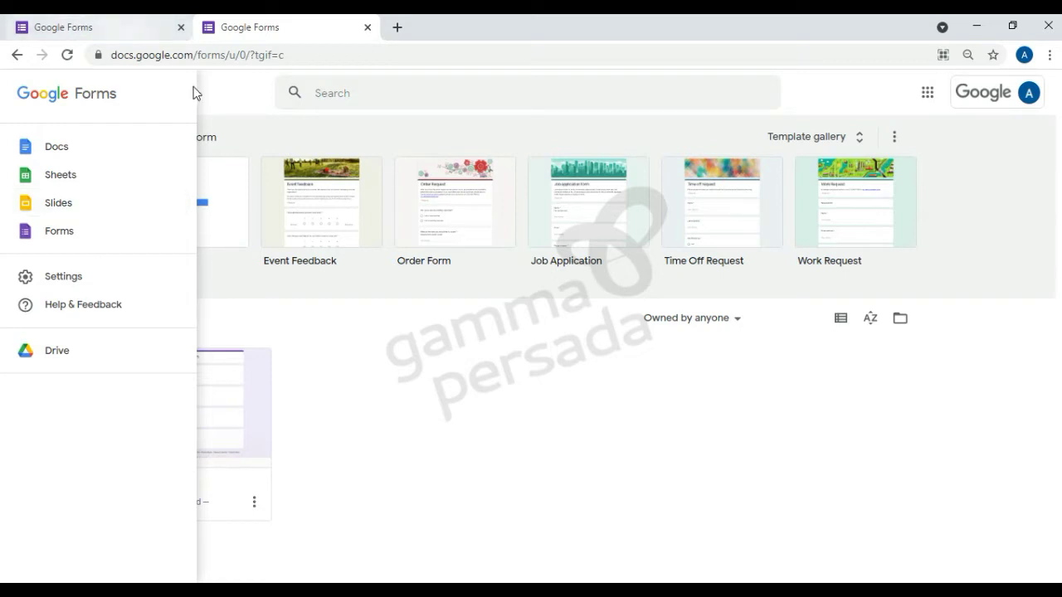
Step: Create a blank form in a new browser tab using the forms.new address
{"action": "left_click", "coordinate": [398, 27]}
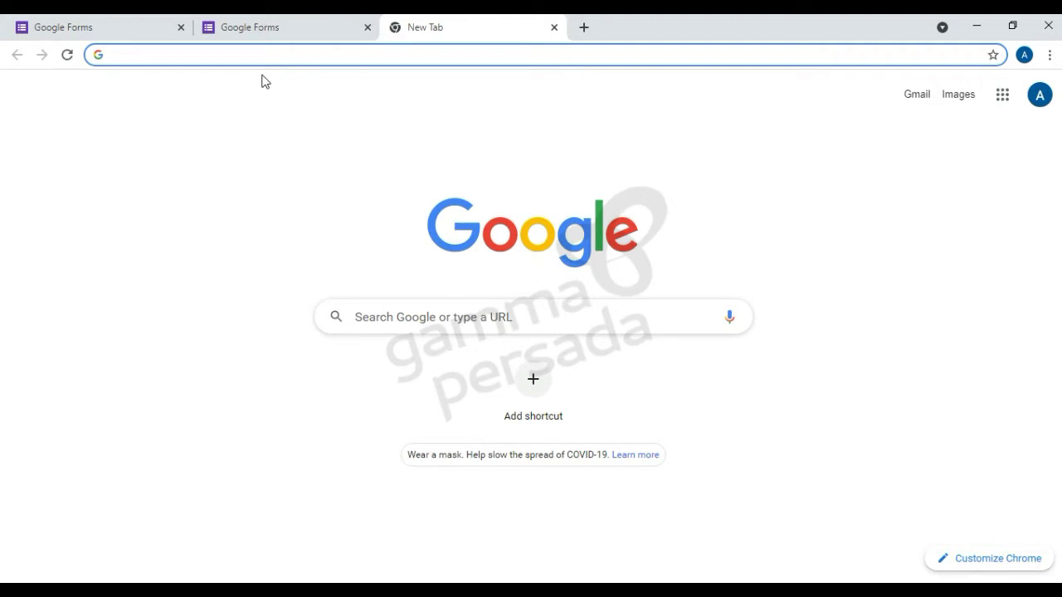
{"action": "type", "text": "forms.new"}
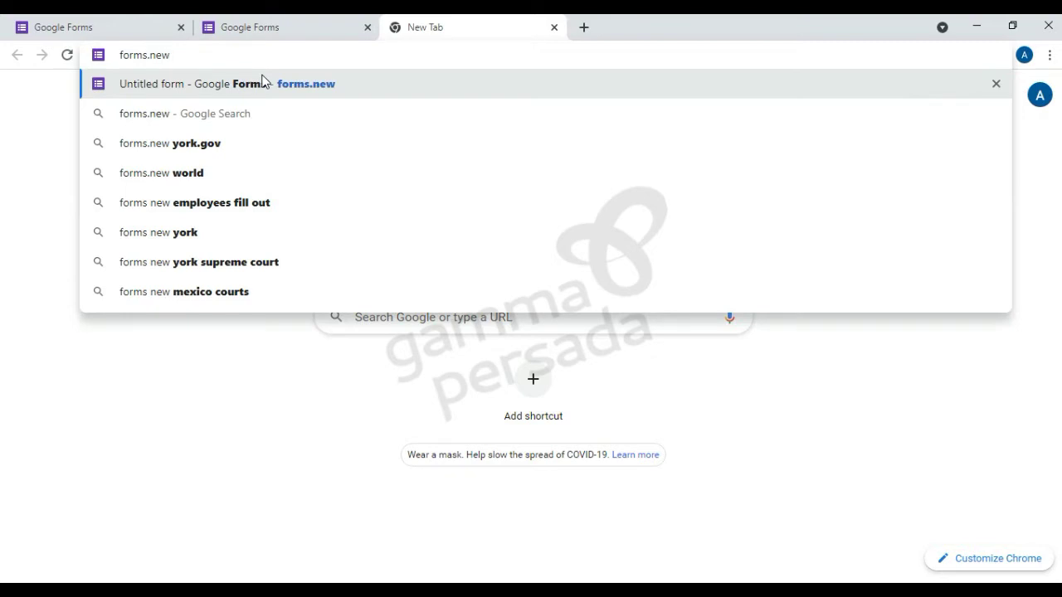
{"action": "left_click", "coordinate": [262, 82]}
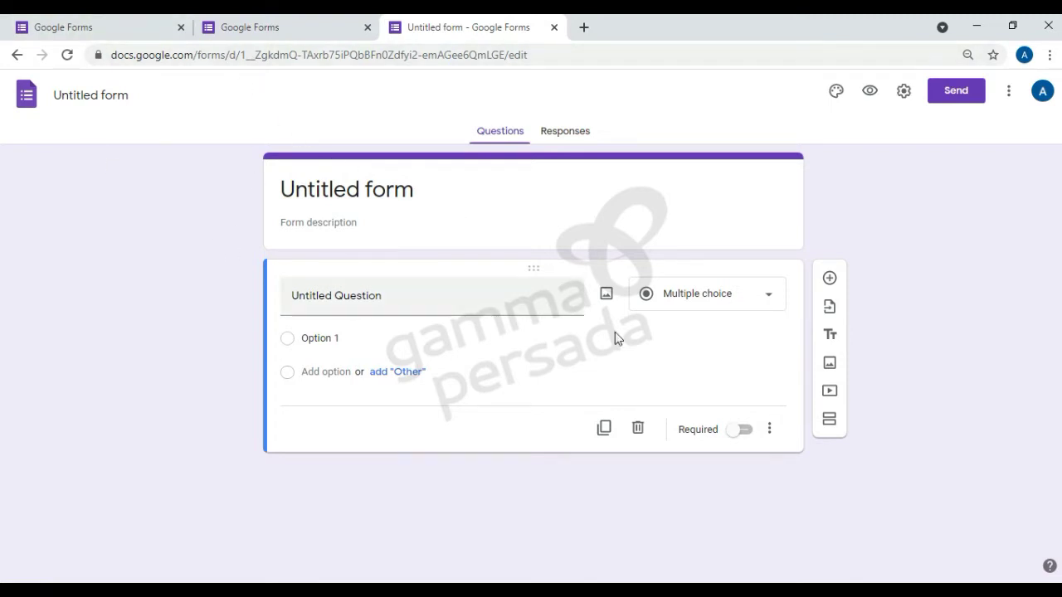
Step: Create another blank form from the Forms home page and return to the form made with forms.new
{"action": "left_click", "coordinate": [266, 18]}
{"action": "left_click", "coordinate": [406, 379]}
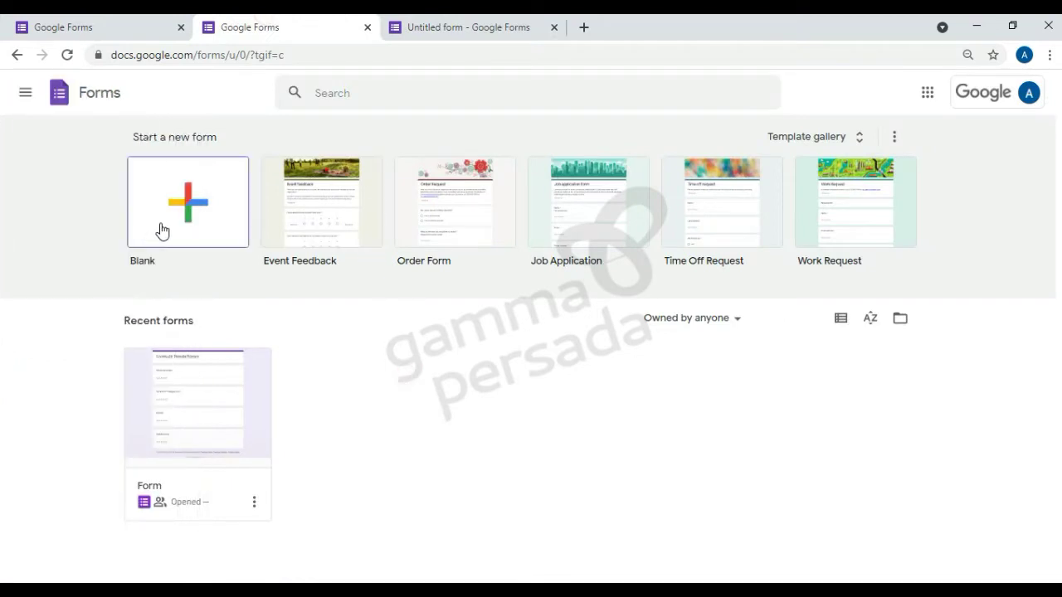
{"action": "left_click", "coordinate": [187, 218]}
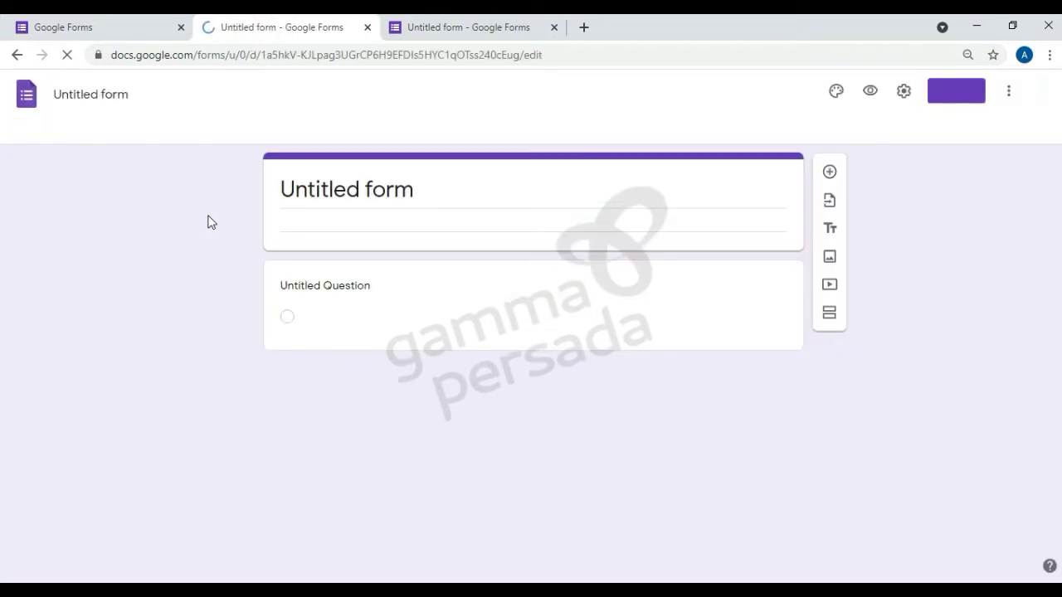
{"action": "left_click", "coordinate": [435, 20]}
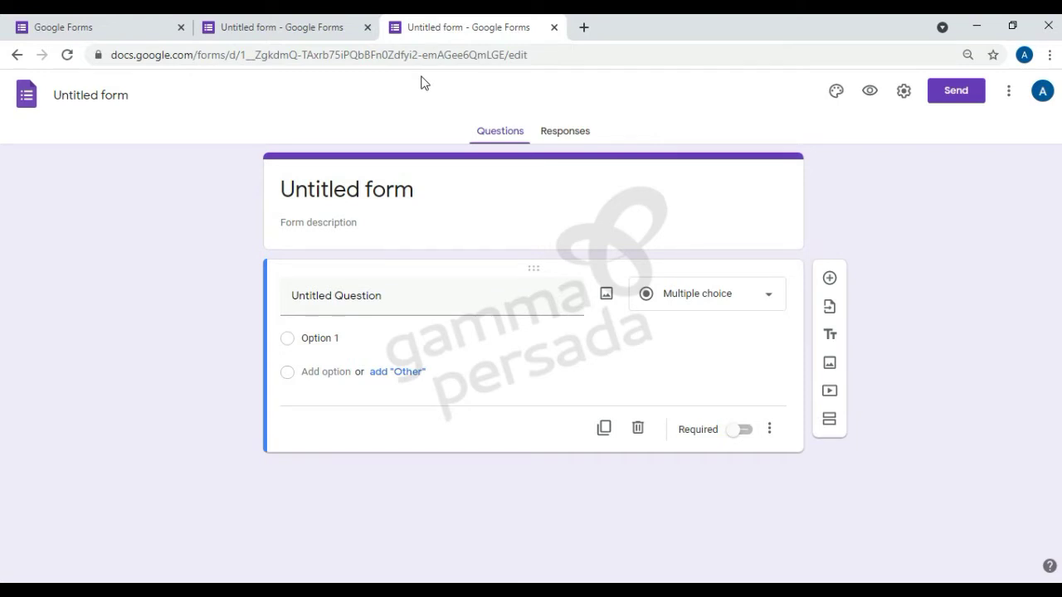
Step: Open Google Drive in a new browser tab and create a blank Google Form from it
{"action": "left_click", "coordinate": [584, 27]}
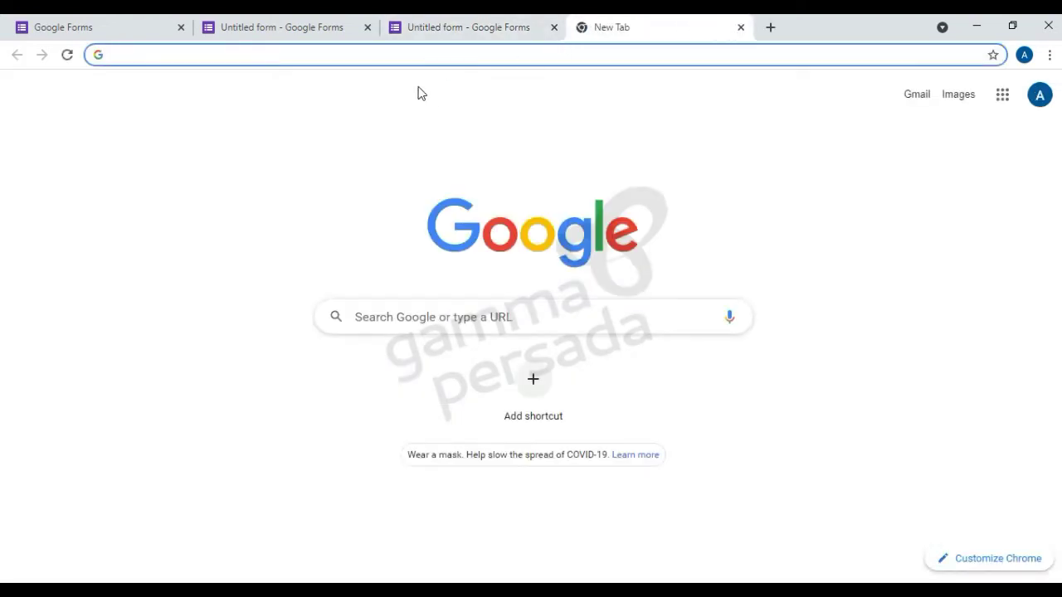
{"action": "left_click", "coordinate": [320, 54]}
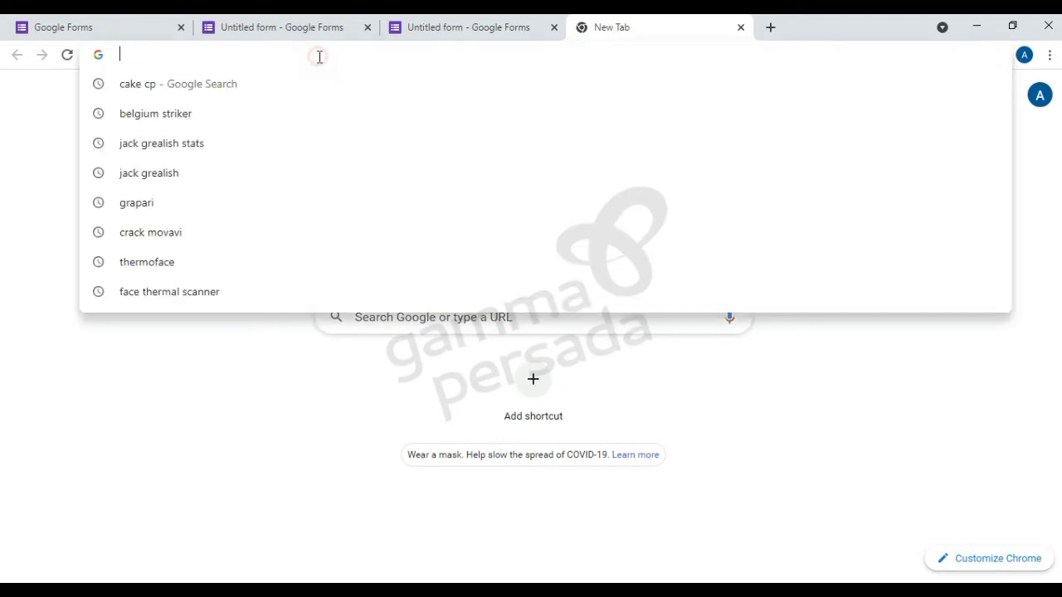
{"action": "type", "text": "dr\\"}
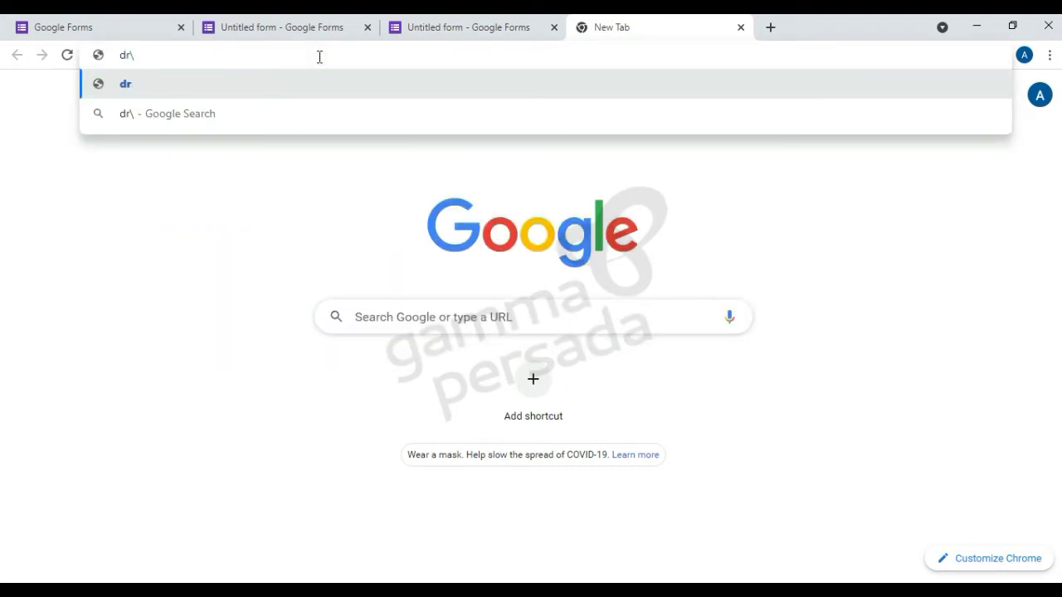
{"action": "key", "text": "BackSpace"}
{"action": "type", "text": "ive"}
{"action": "key", "text": "Return"}
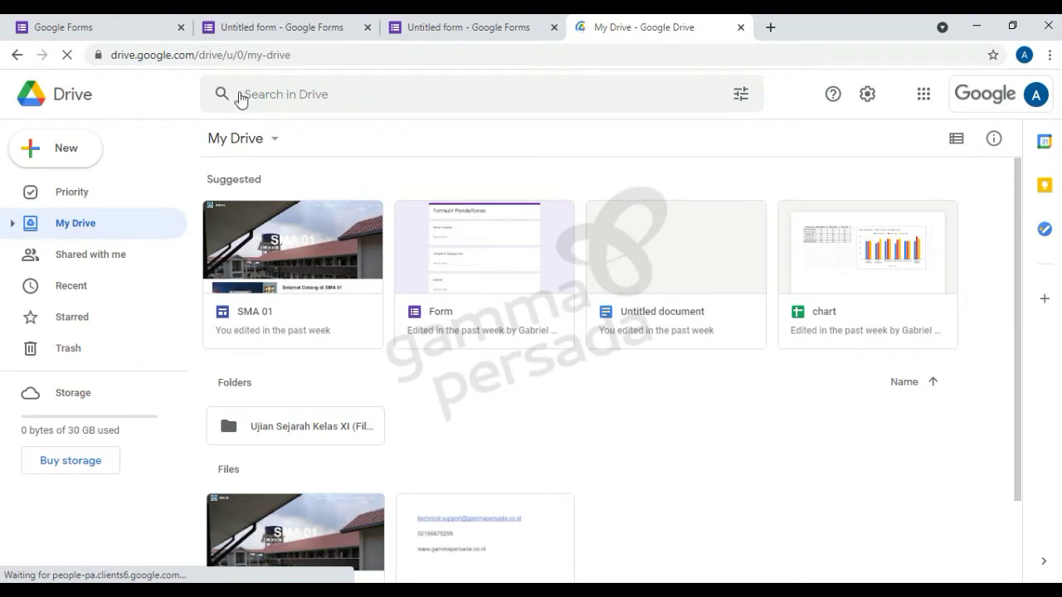
{"action": "left_click", "coordinate": [55, 163]}
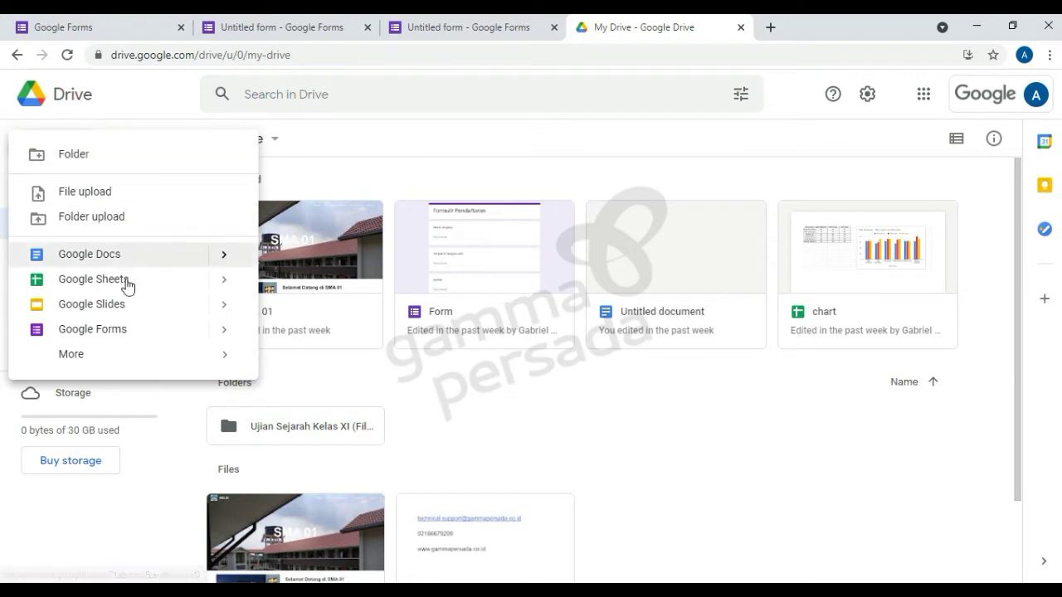
{"action": "left_click", "coordinate": [86, 331]}
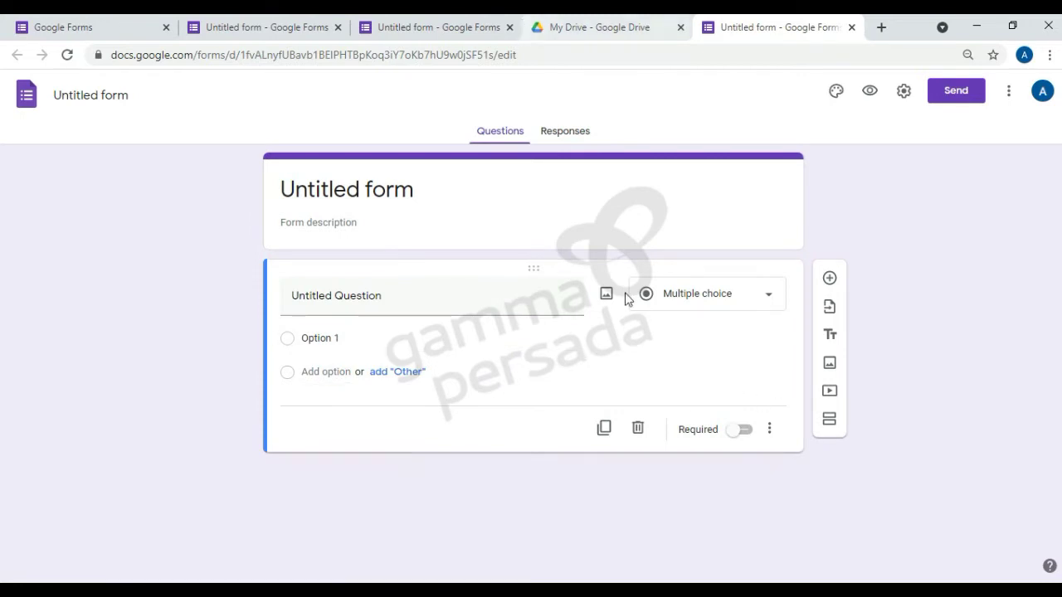
Step: Return to My Drive and open Google Forms from the list of Google apps
{"action": "left_click", "coordinate": [589, 25]}
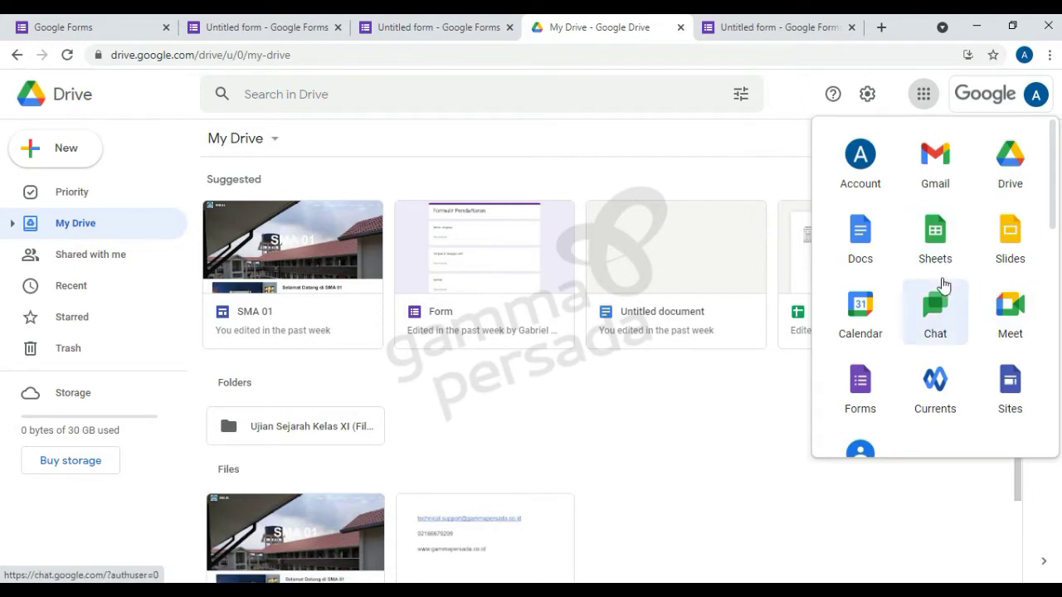
{"action": "scroll", "coordinate": [941, 372], "scroll_direction": "down", "scroll_amount": 5}
{"action": "scroll", "coordinate": [942, 388], "scroll_direction": "up", "scroll_amount": 5}
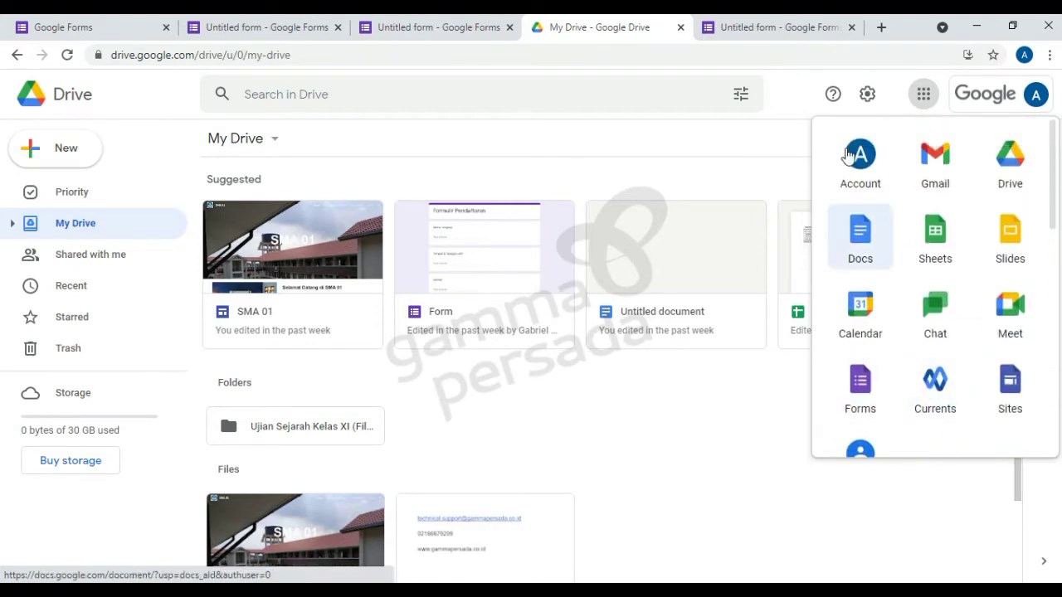
{"action": "left_click", "coordinate": [862, 400]}
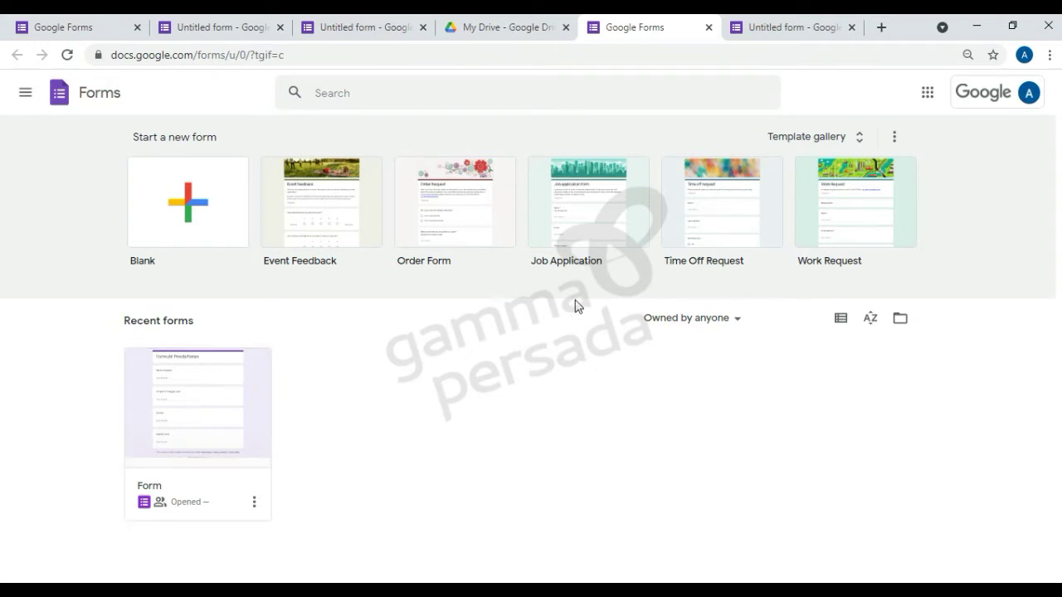
Step: Close the extra form and Drive browser tabs, keeping only the original Google Forms home page
{"action": "left_click", "coordinate": [851, 28]}
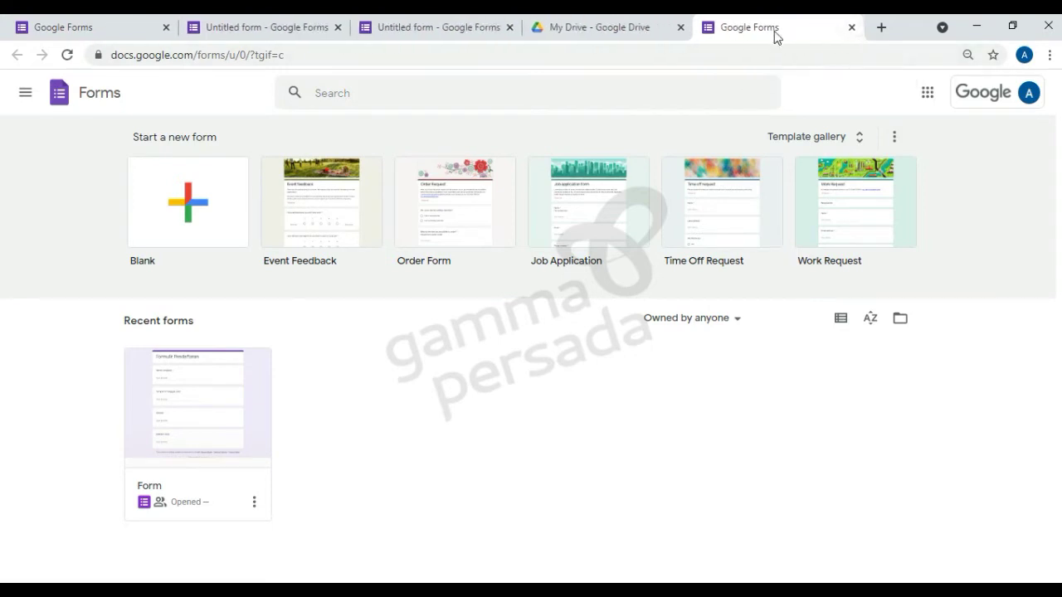
{"action": "left_click", "coordinate": [850, 28]}
{"action": "left_click", "coordinate": [739, 27]}
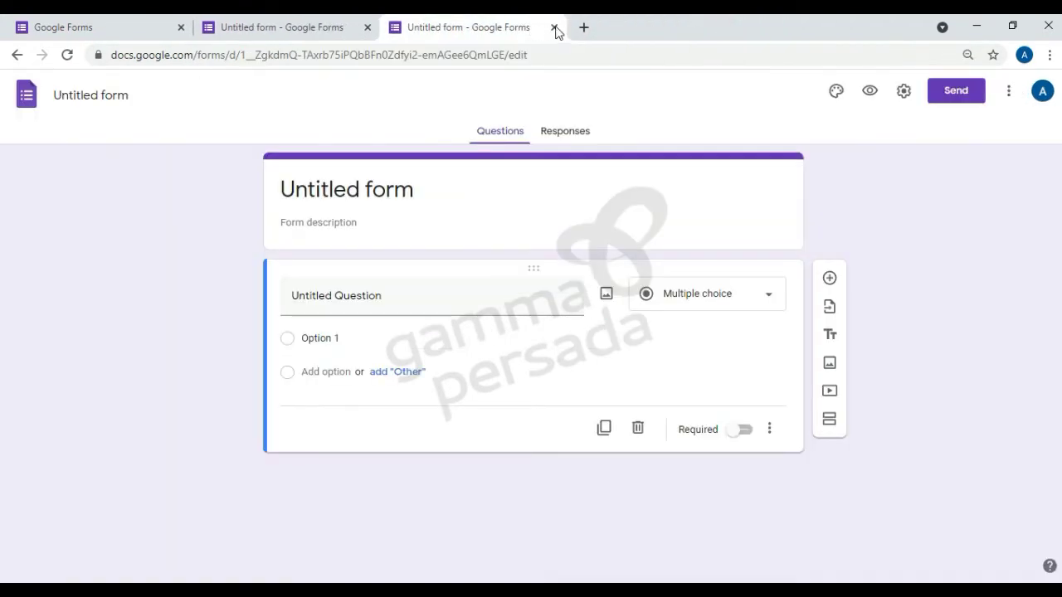
{"action": "left_click", "coordinate": [554, 27]}
{"action": "left_click", "coordinate": [366, 28]}
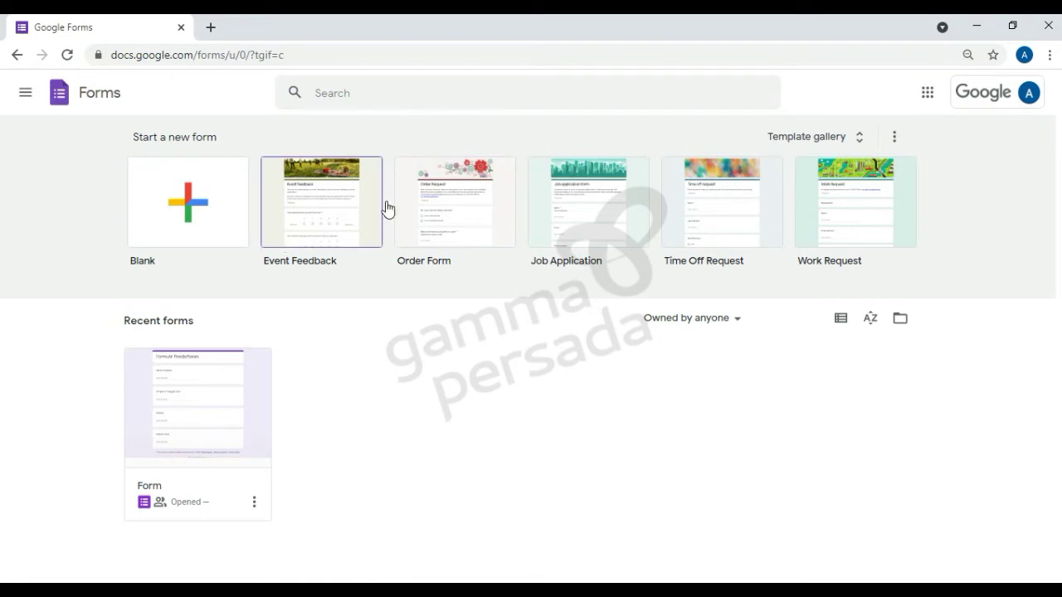
Step: Open the full template gallery and examine the Work, Personal and Education form templates
{"action": "left_click", "coordinate": [858, 138]}
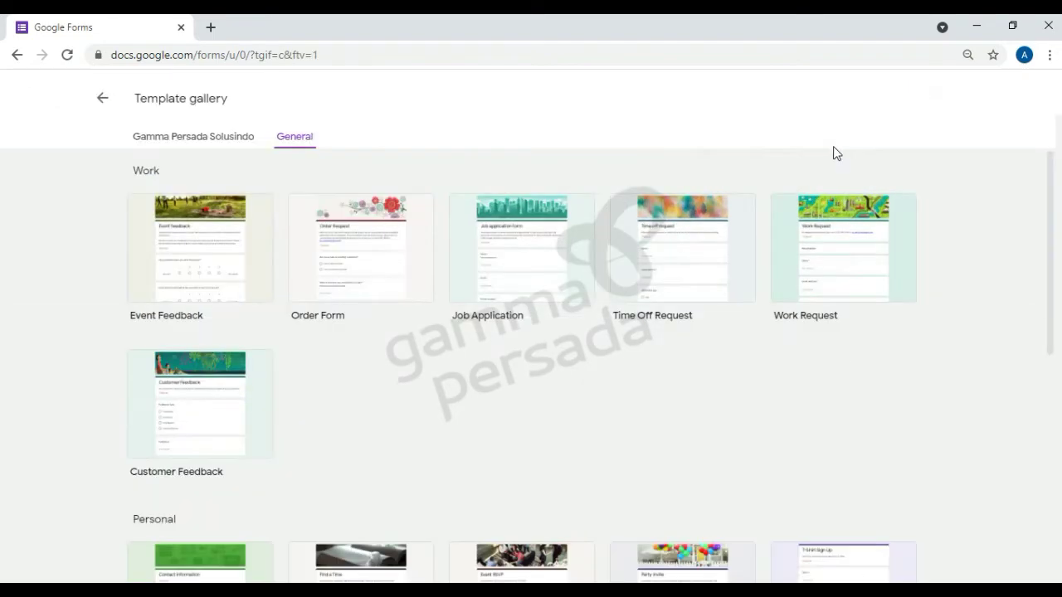
{"action": "scroll", "coordinate": [794, 160], "scroll_direction": "down", "scroll_amount": 4}
{"action": "scroll", "coordinate": [387, 199], "scroll_direction": "down", "scroll_amount": 1}
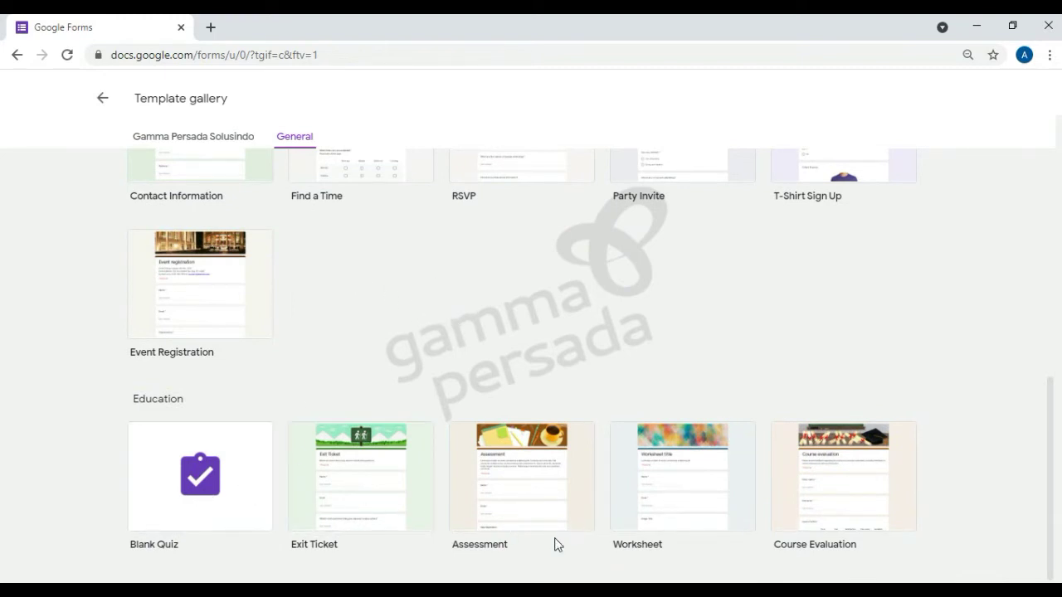
{"action": "scroll", "coordinate": [547, 544], "scroll_direction": "up", "scroll_amount": 5}
{"action": "scroll", "coordinate": [515, 514], "scroll_direction": "down", "scroll_amount": 2}
{"action": "scroll", "coordinate": [514, 514], "scroll_direction": "up", "scroll_amount": 2}
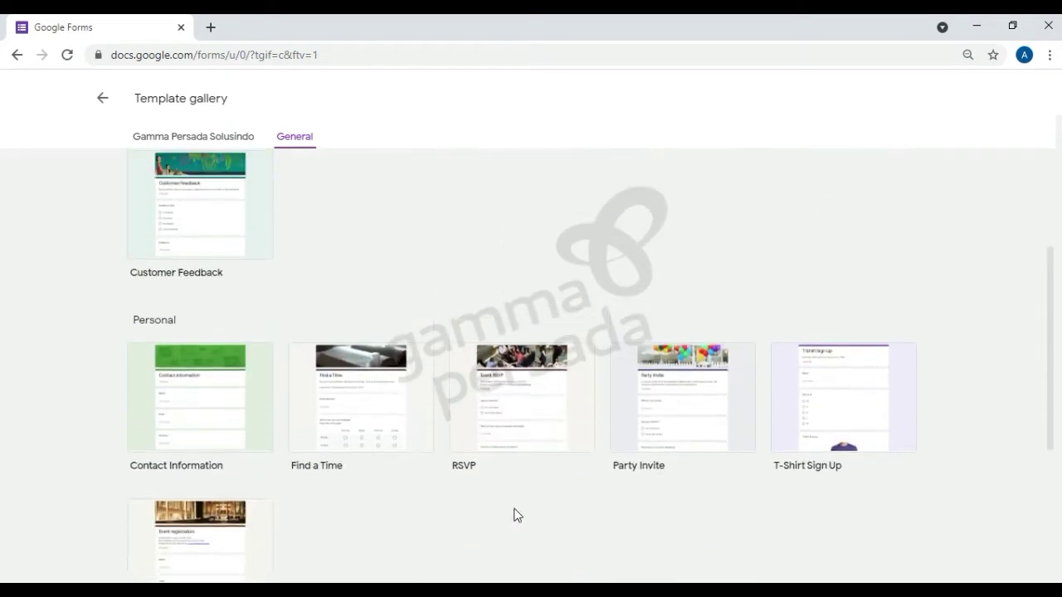
Step: View the Gamma Persada Solusindo organization's templates in the gallery and return to the Forms home page
{"action": "scroll", "coordinate": [324, 439], "scroll_direction": "up", "scroll_amount": 2}
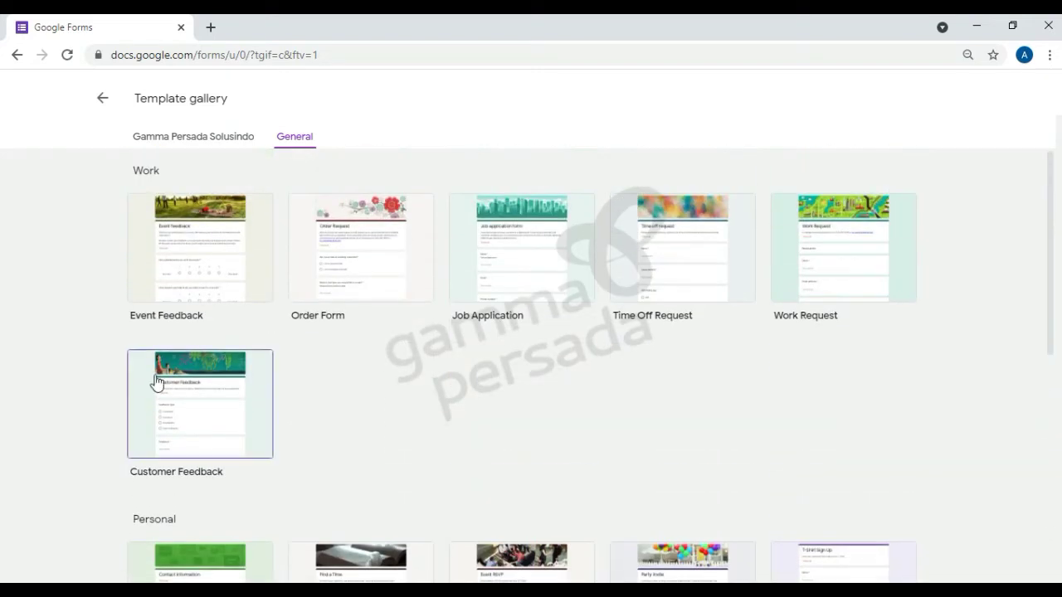
{"action": "left_click", "coordinate": [206, 141]}
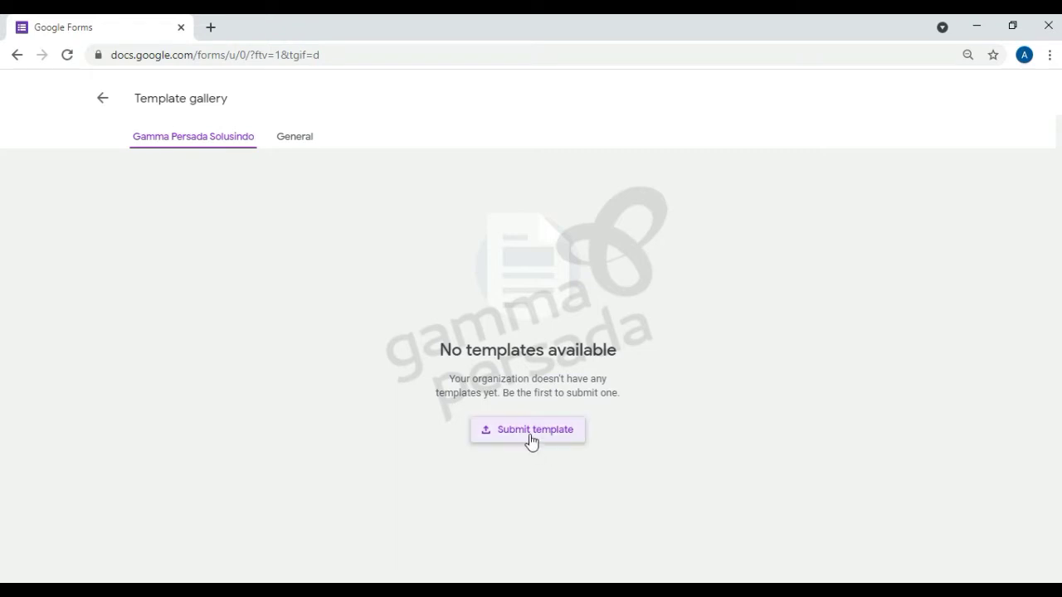
{"action": "left_click", "coordinate": [104, 102]}
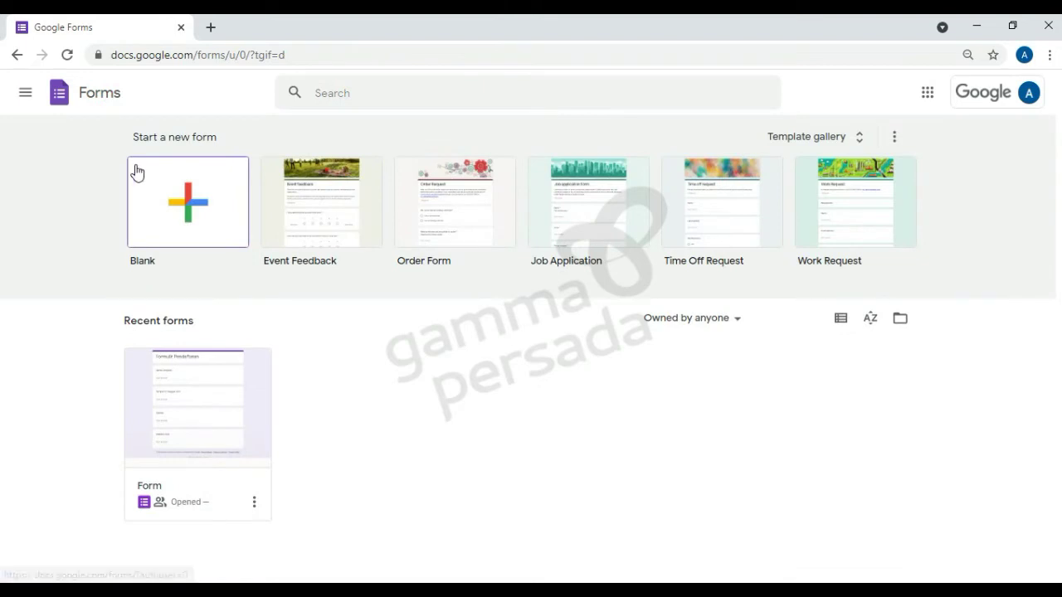
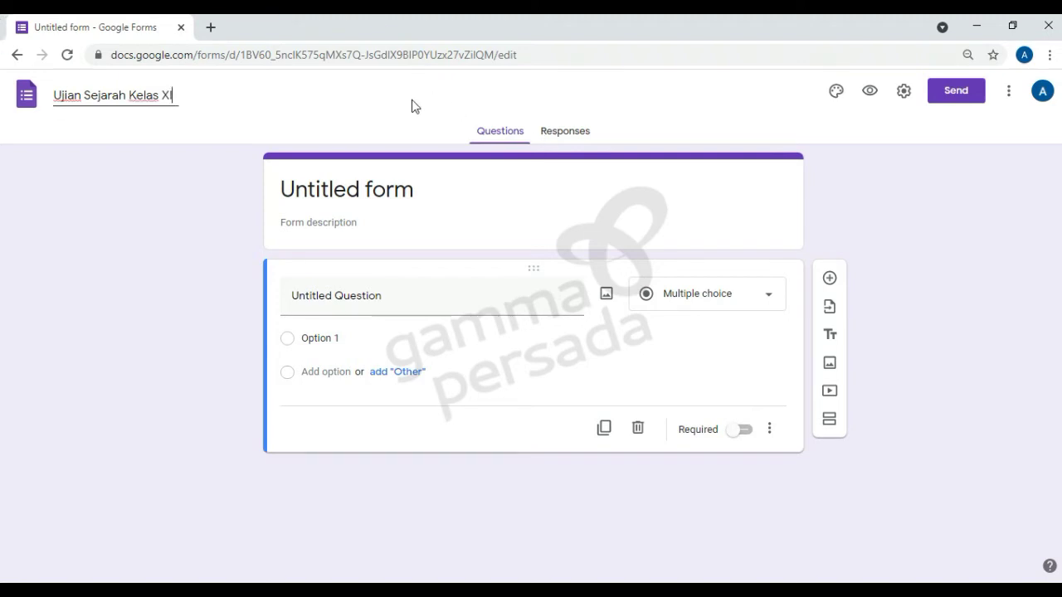
Step: Apply the form name "Ujian Sejarah Kelas XI" and set the title inside the form to "Identitas"
{"action": "left_click", "coordinate": [441, 236]}
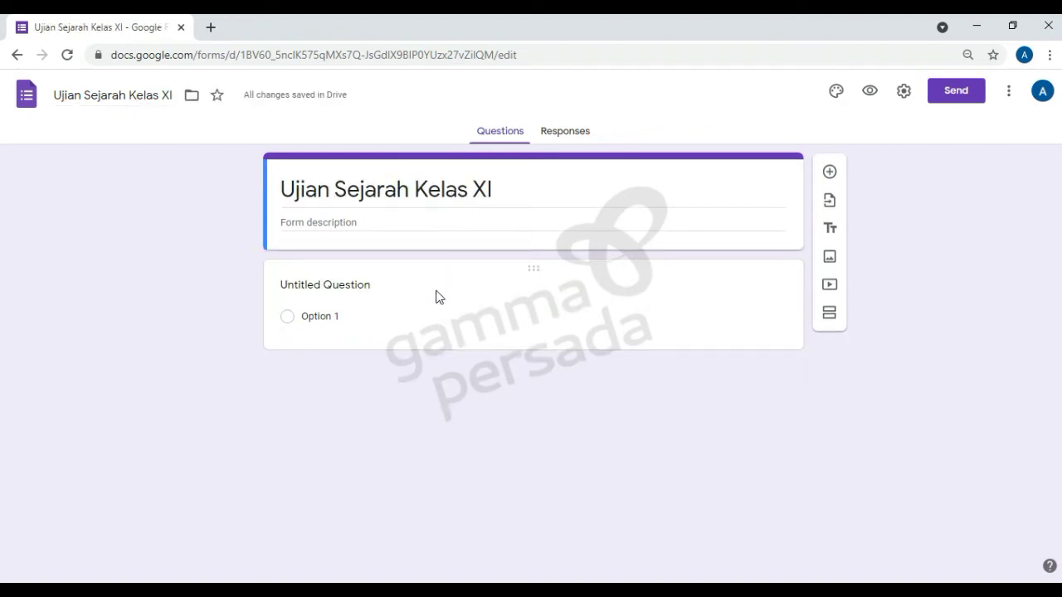
{"action": "left_click", "coordinate": [320, 191]}
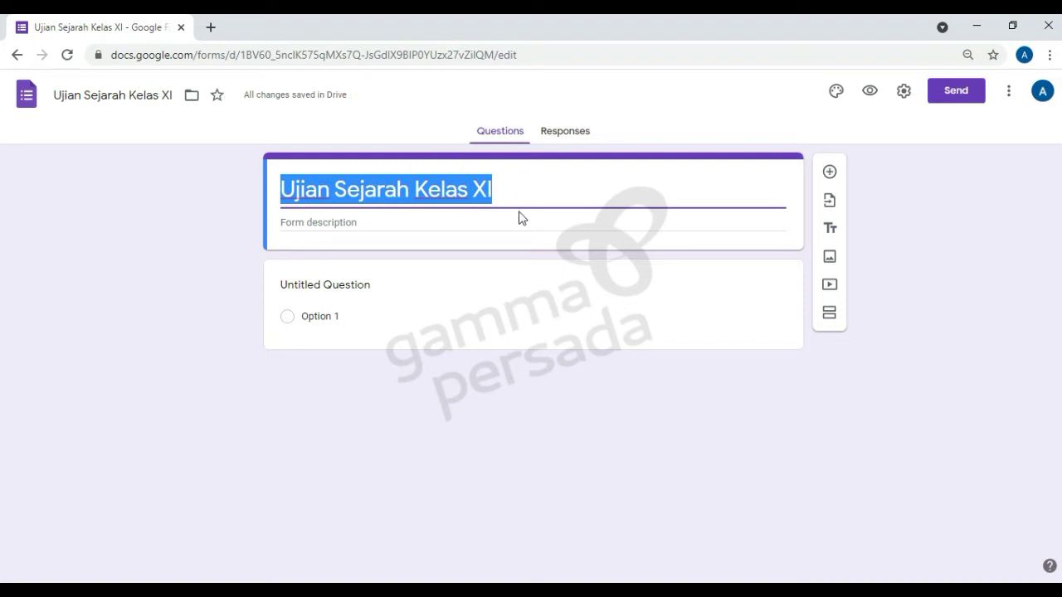
{"action": "type", "text": "Iden"}
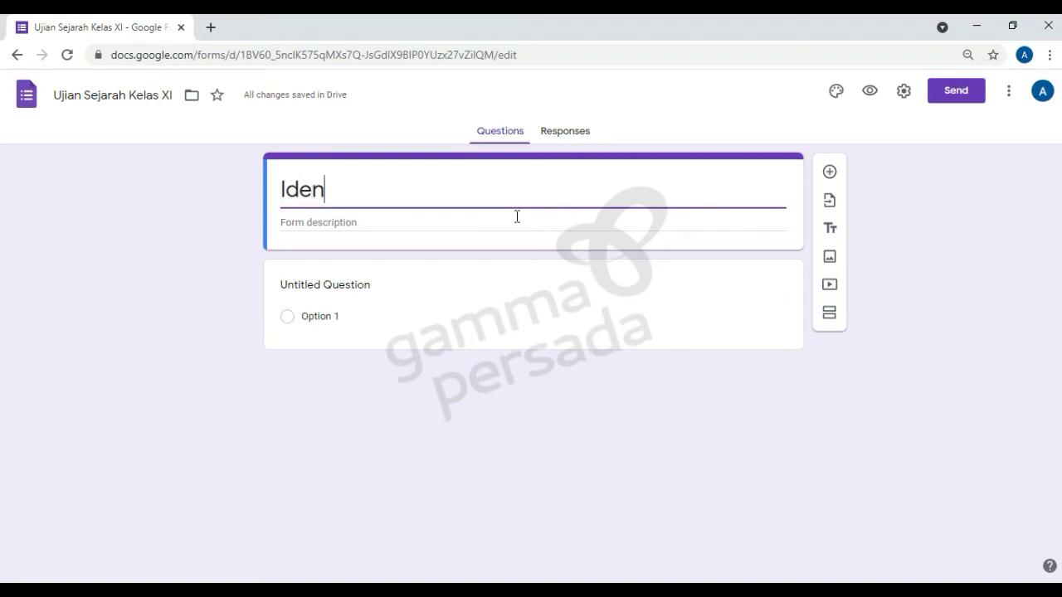
{"action": "type", "text": "titas"}
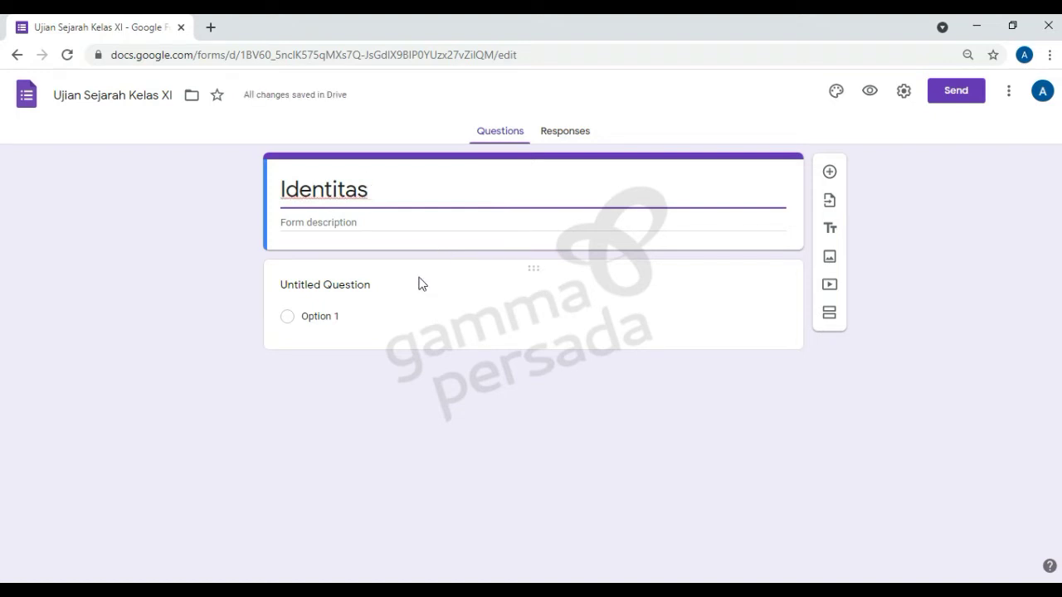
Step: Turn the untitled question into a required short answer question titled "Nama"
{"action": "left_click", "coordinate": [439, 315]}
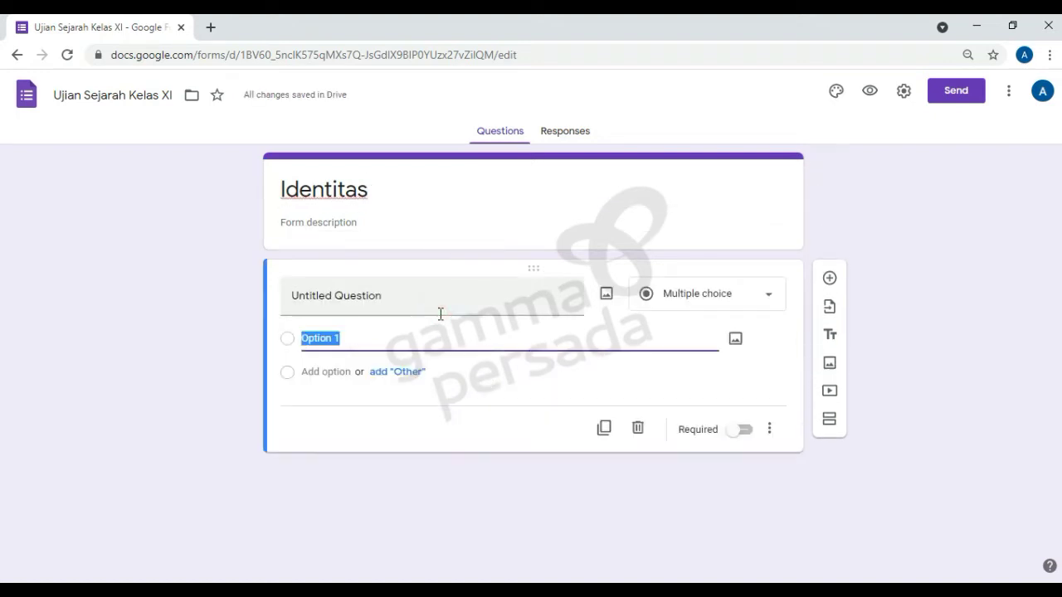
{"action": "left_click", "coordinate": [488, 305]}
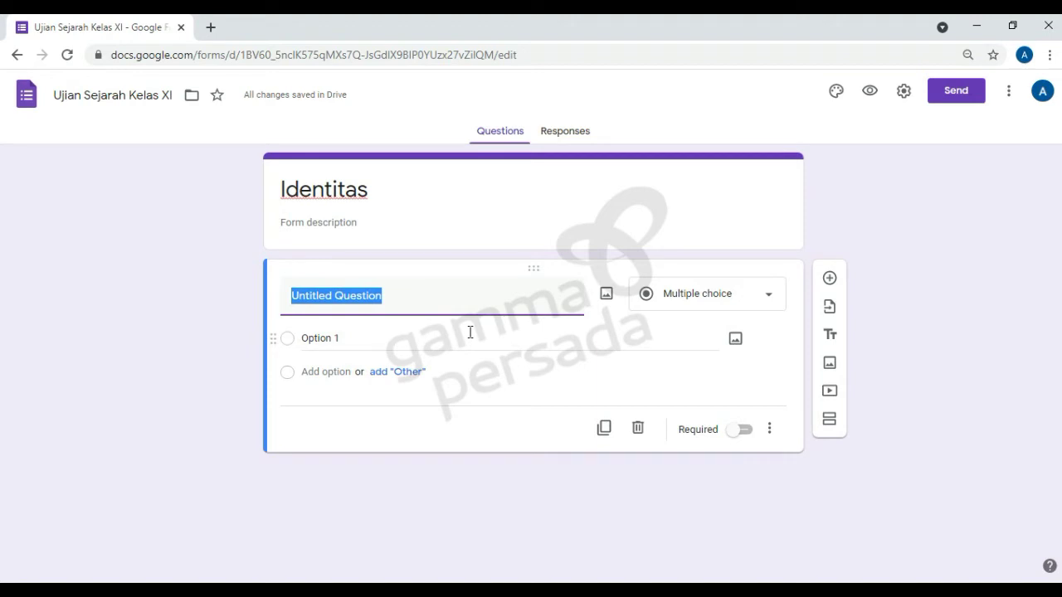
{"action": "type", "text": "Nama"}
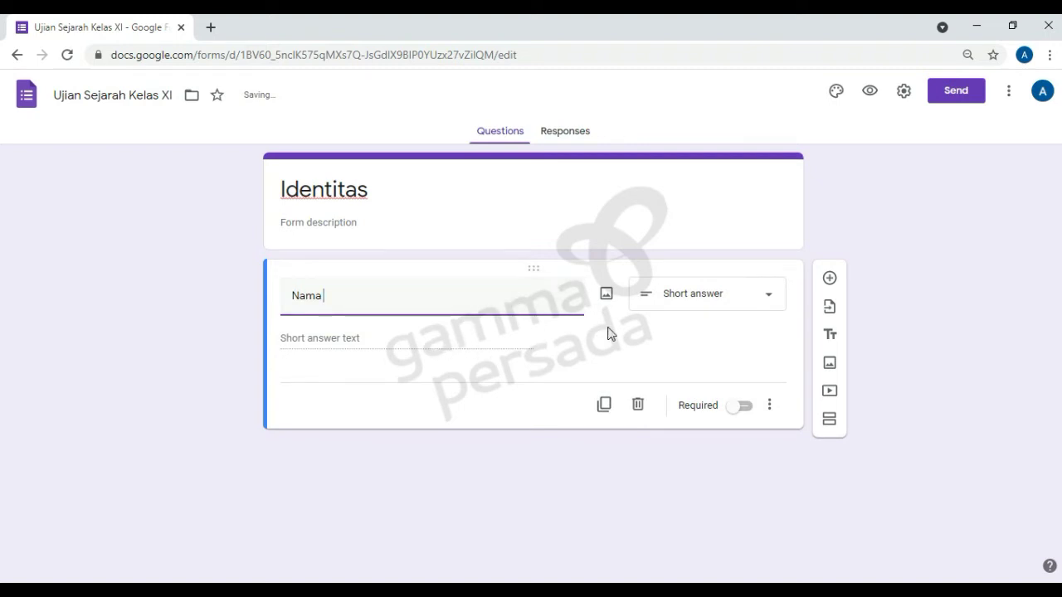
{"action": "left_click", "coordinate": [713, 297]}
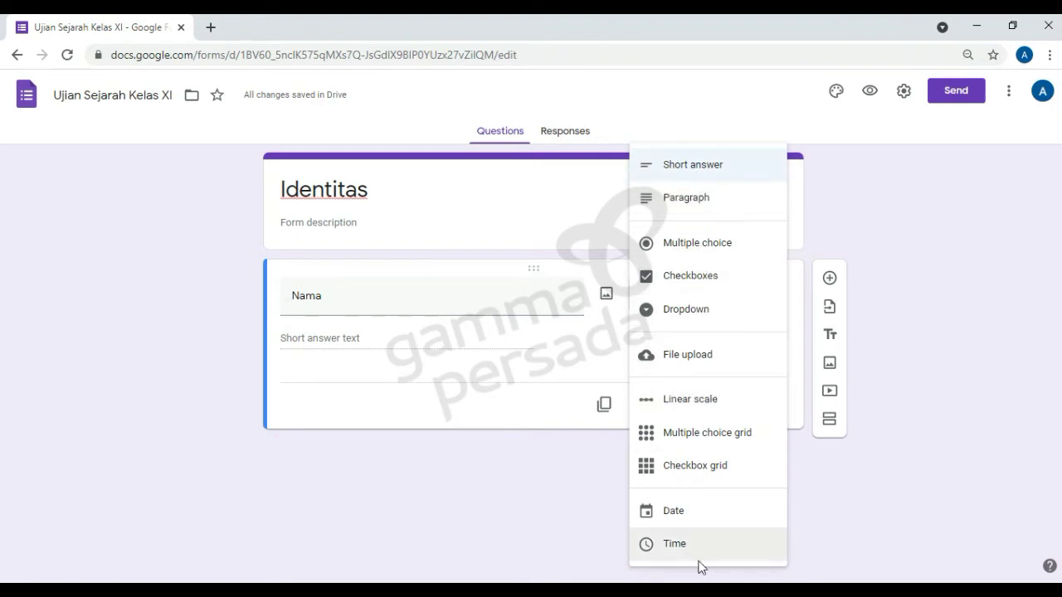
{"action": "left_click", "coordinate": [699, 162]}
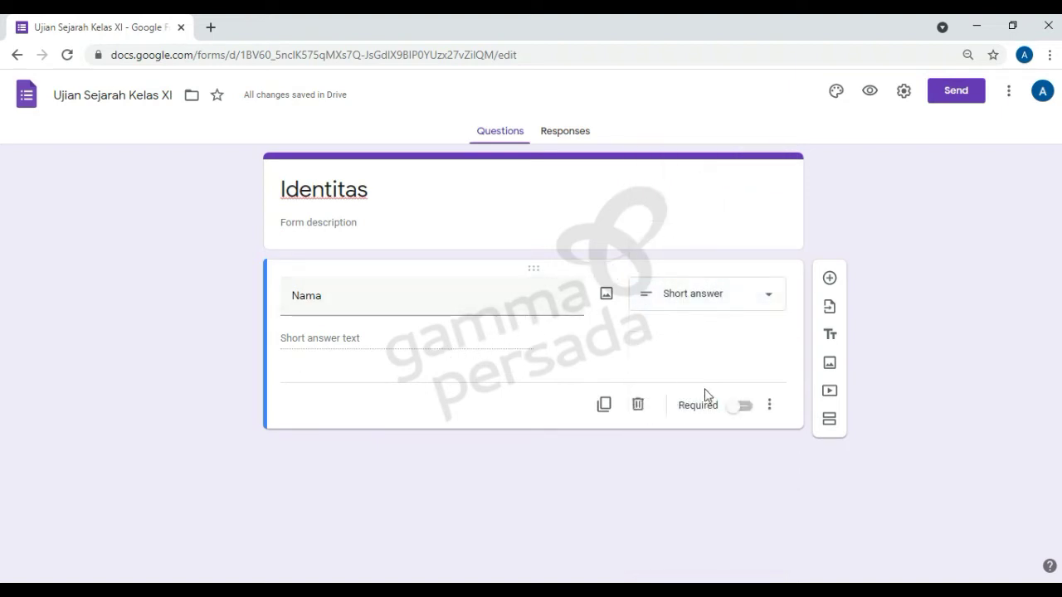
{"action": "left_click", "coordinate": [744, 406]}
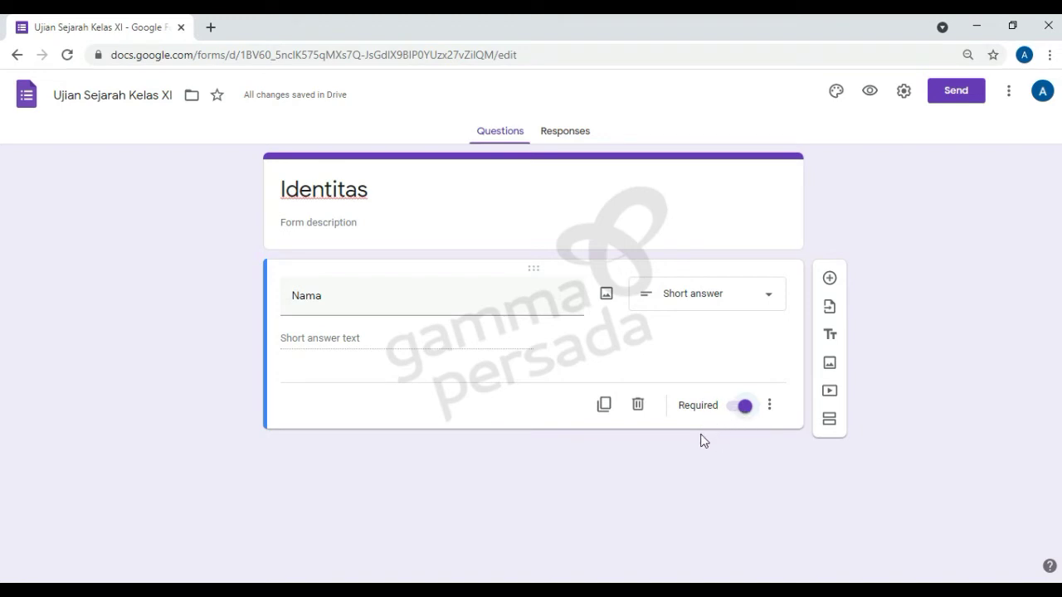
Step: Add a required short answer question titled "NIS" below the Nama question
{"action": "left_click", "coordinate": [827, 285]}
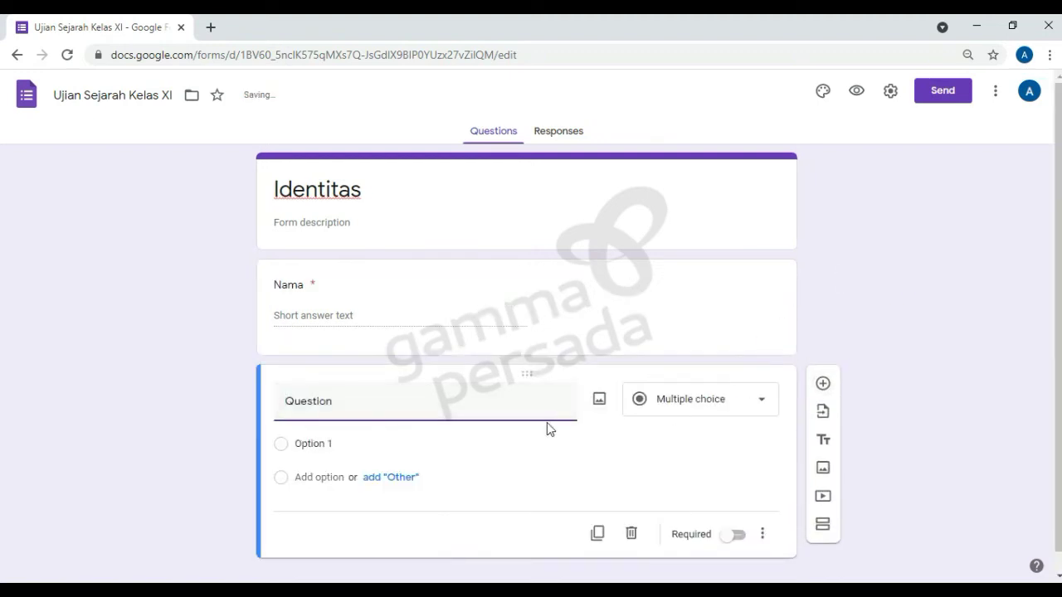
{"action": "left_click", "coordinate": [456, 401]}
{"action": "type", "text": "NIS"}
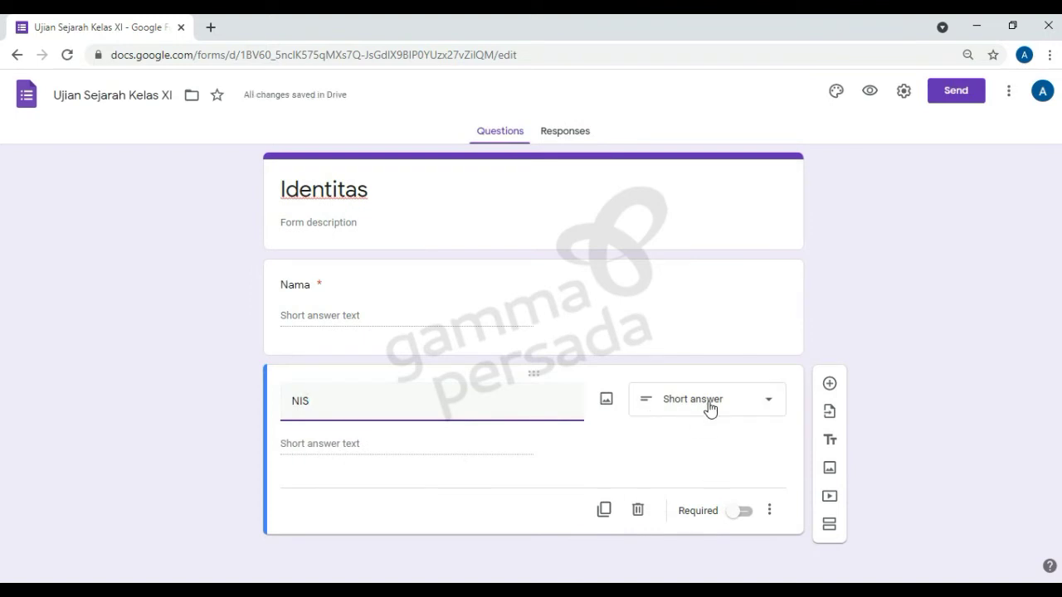
{"action": "left_click", "coordinate": [744, 512]}
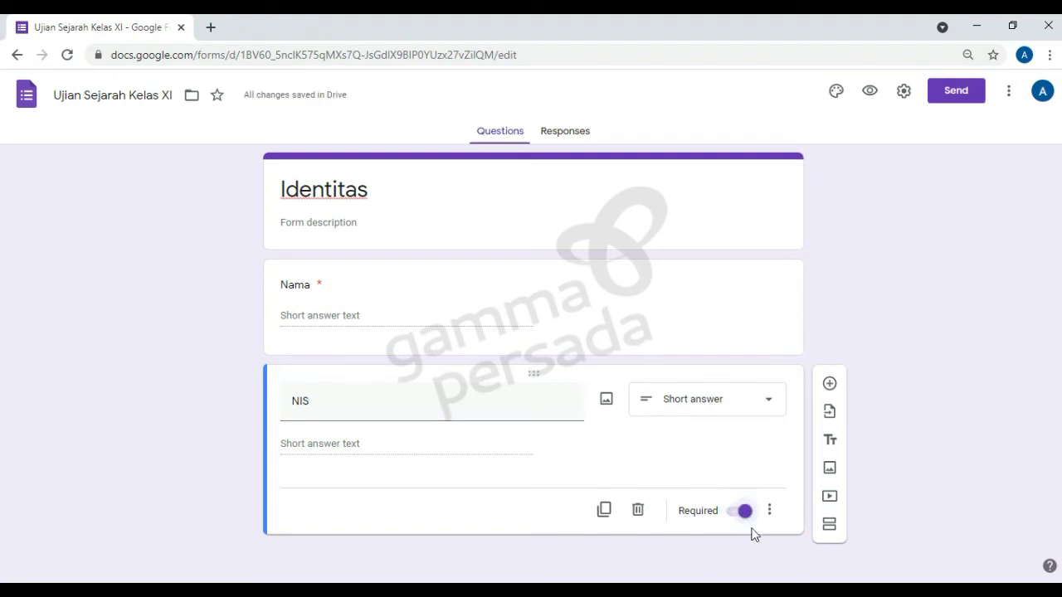
Step: Enable response validation for the NIS question
{"action": "left_click", "coordinate": [770, 511]}
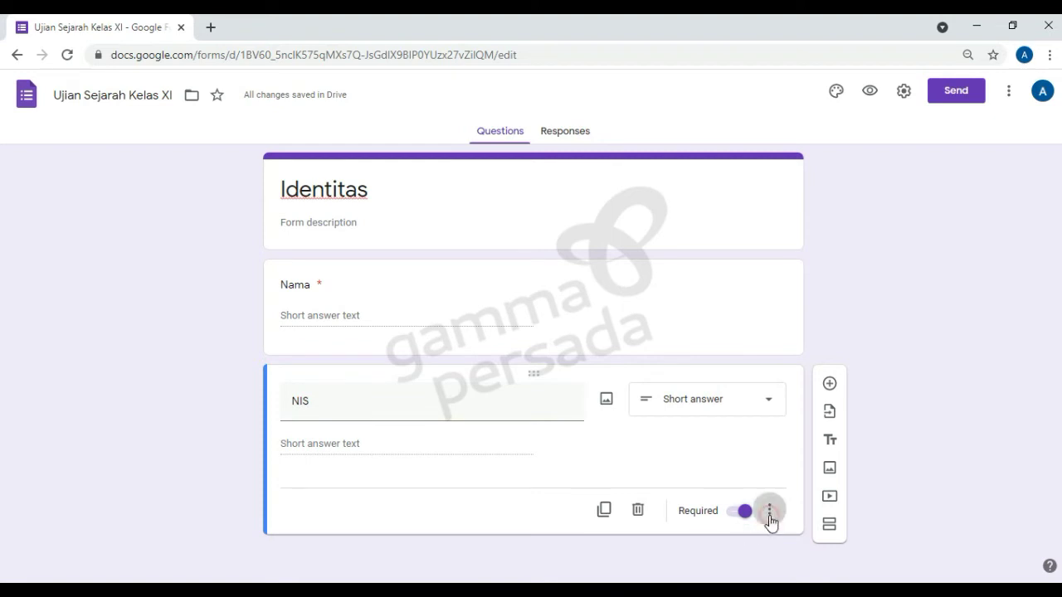
{"action": "left_click", "coordinate": [797, 550]}
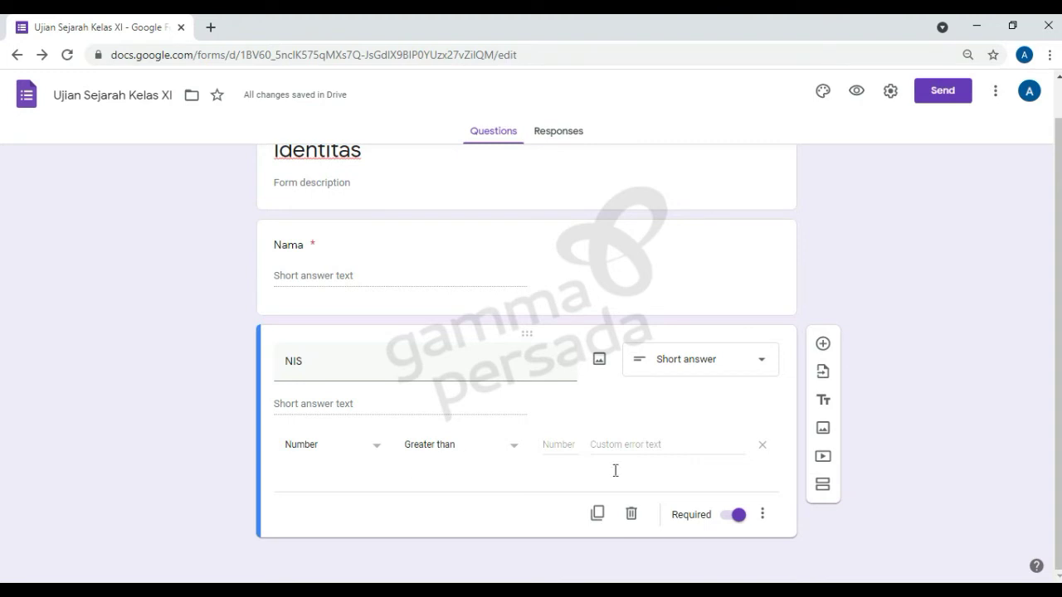
{"action": "left_click", "coordinate": [762, 516]}
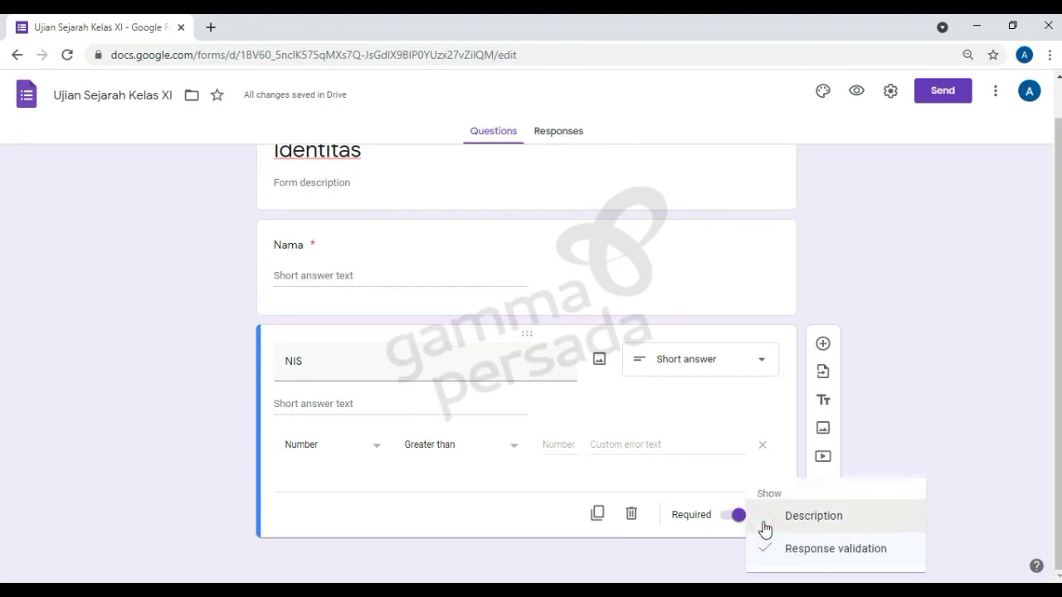
{"action": "left_click", "coordinate": [430, 487]}
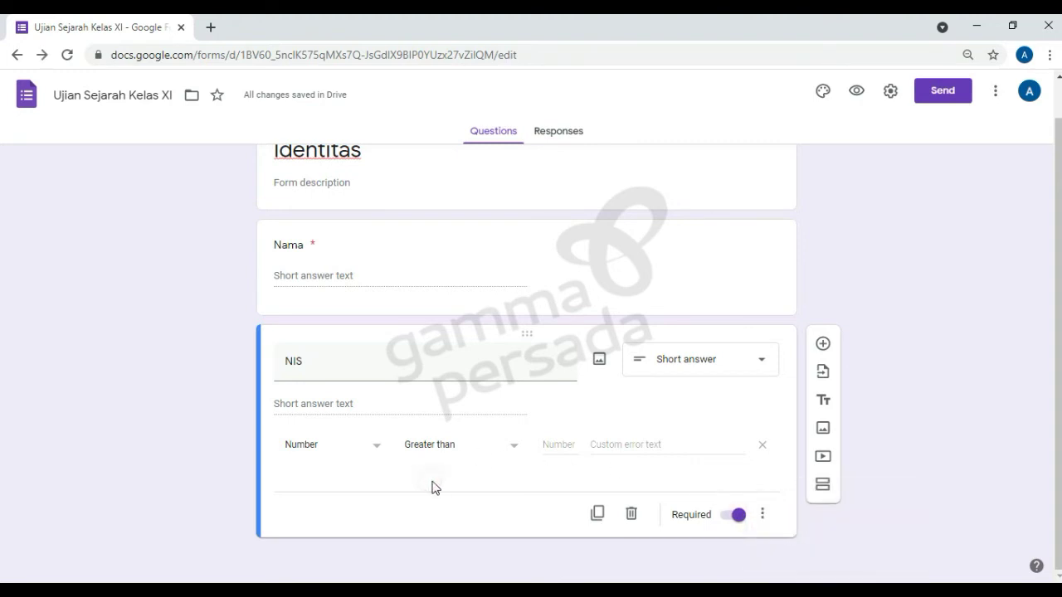
Step: Set the NIS validation to Number, Is number, with the error text "NIS harus berupa angka", and add another question below it
{"action": "left_click", "coordinate": [371, 450]}
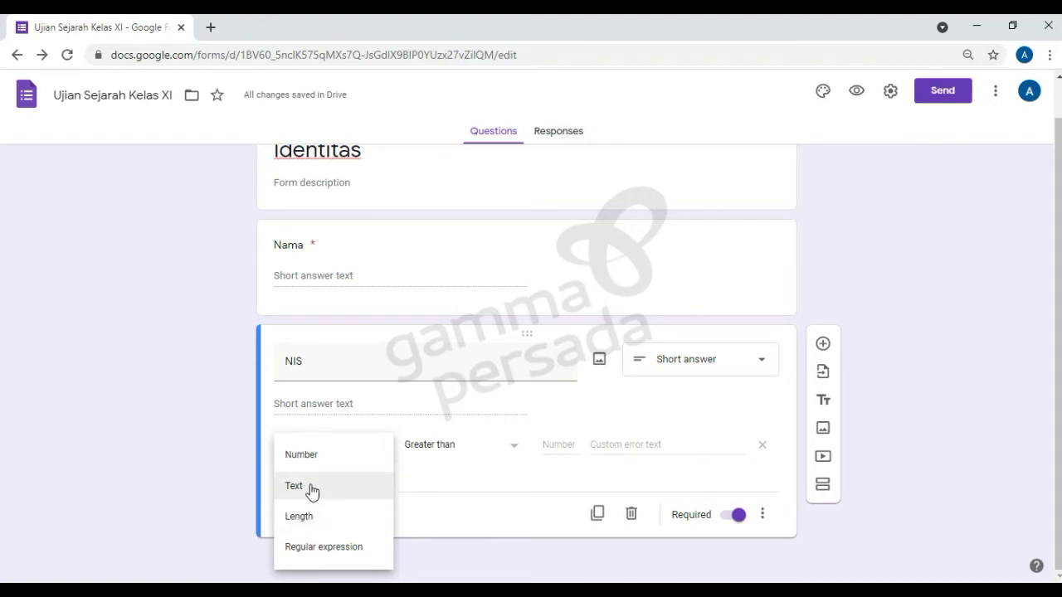
{"action": "left_click", "coordinate": [325, 457]}
{"action": "left_click", "coordinate": [489, 459]}
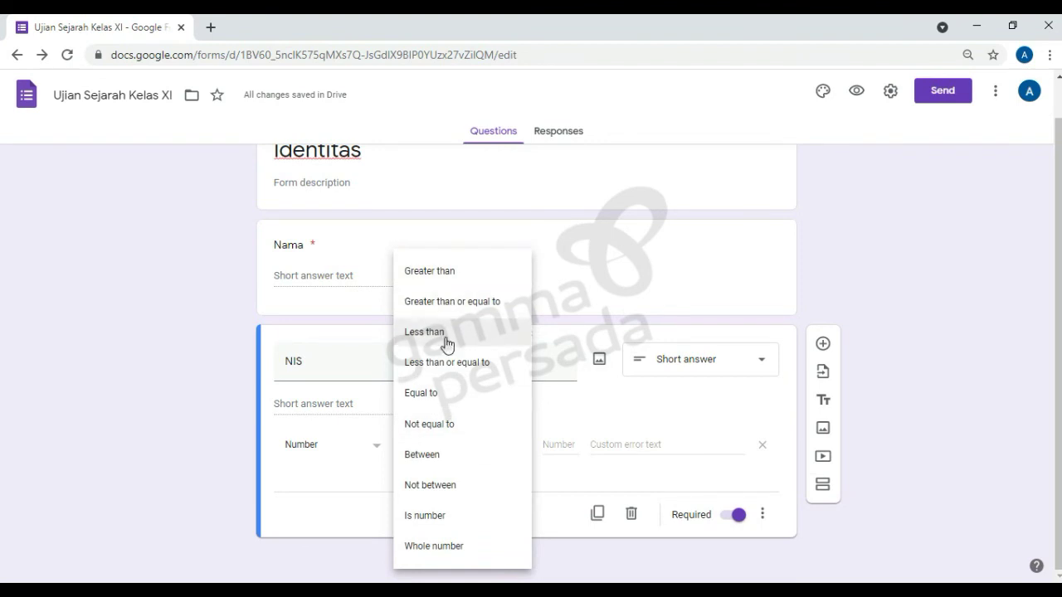
{"action": "left_click", "coordinate": [434, 517]}
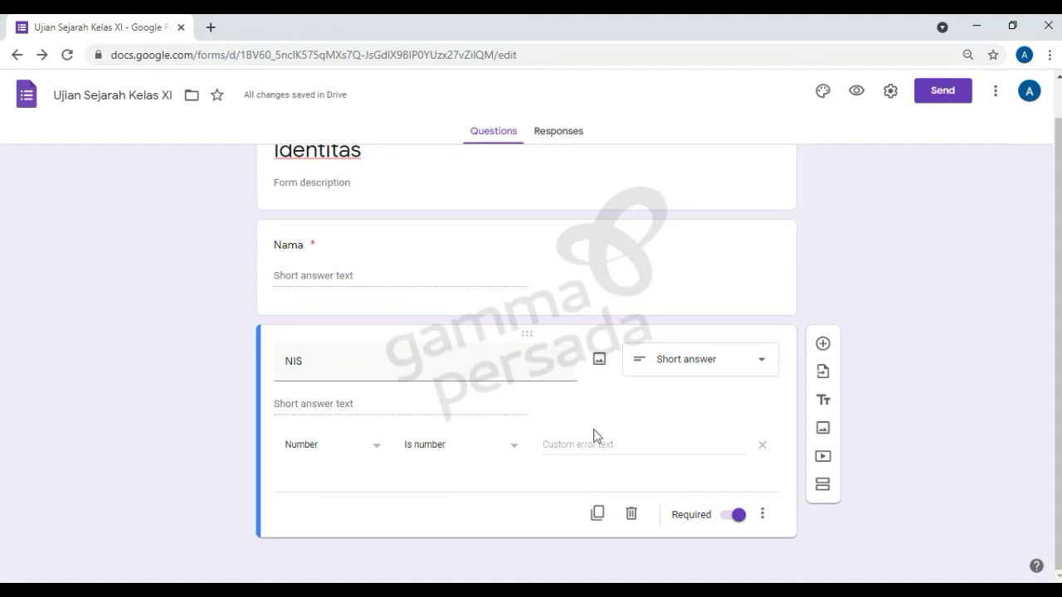
{"action": "left_click", "coordinate": [597, 445]}
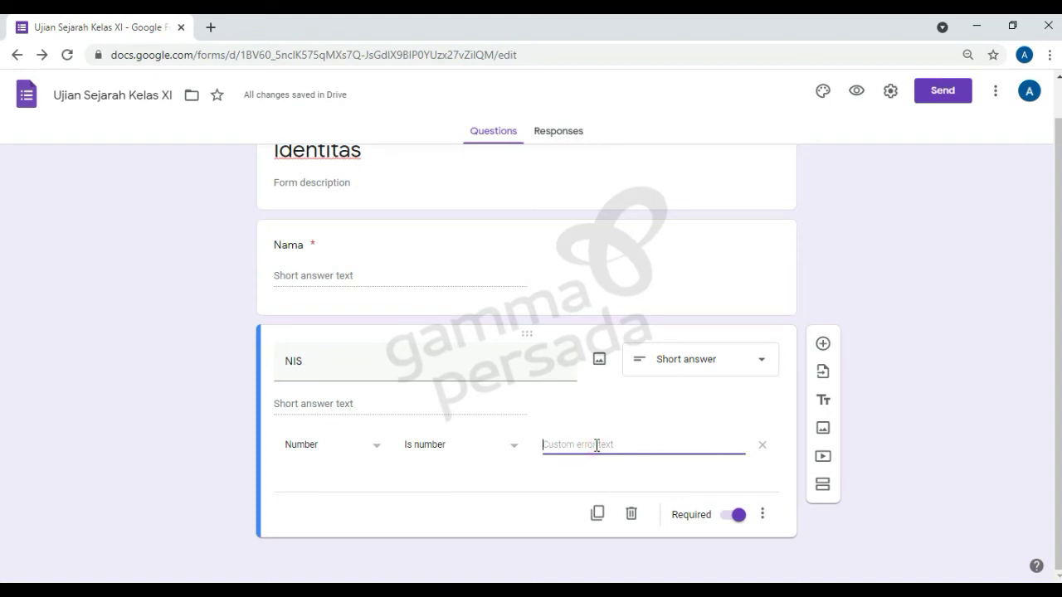
{"action": "type", "text": "NIS harus berupa angka"}
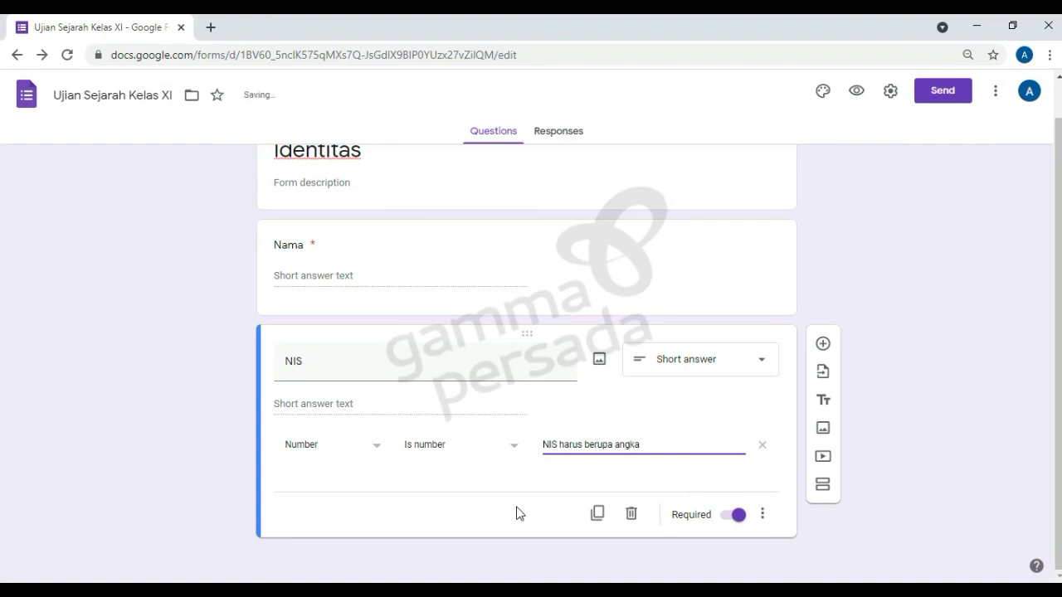
{"action": "left_click", "coordinate": [536, 488]}
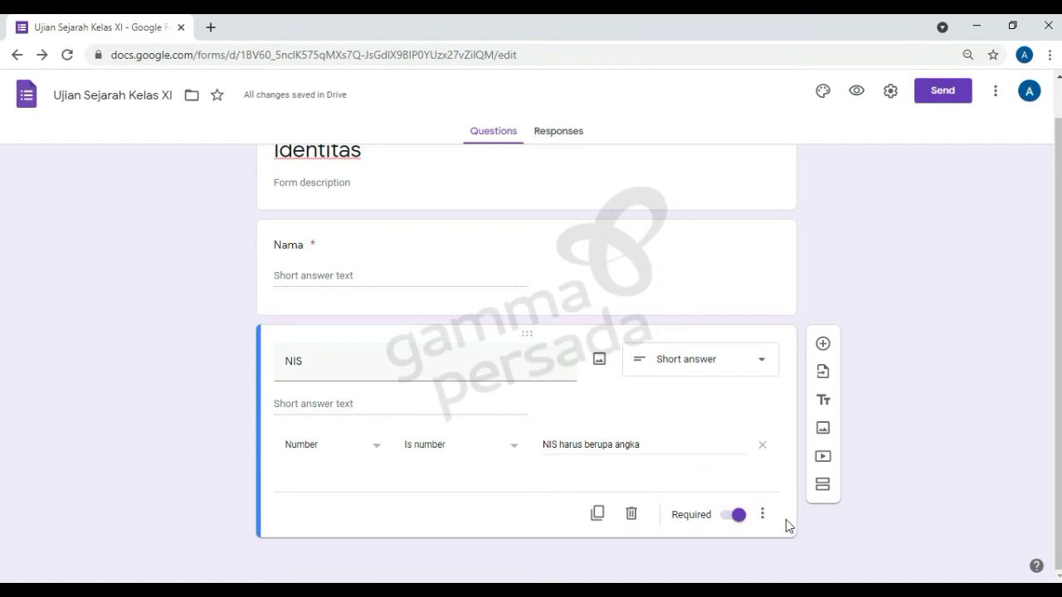
{"action": "left_click", "coordinate": [823, 347]}
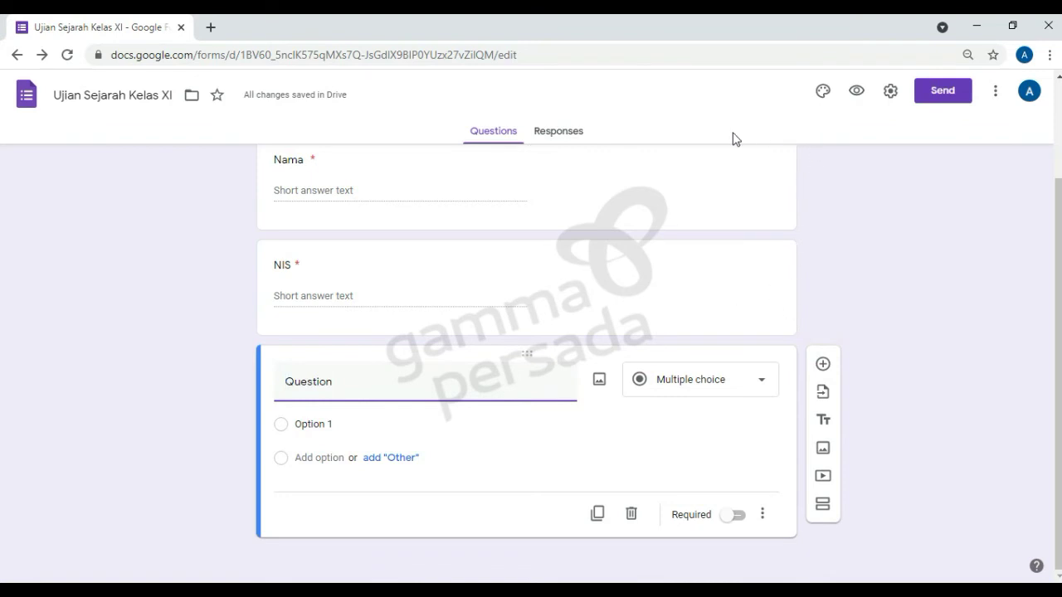
Step: Open the theme options and browse the header image sources, including the theme categories, Upload and Photos
{"action": "left_click", "coordinate": [823, 92]}
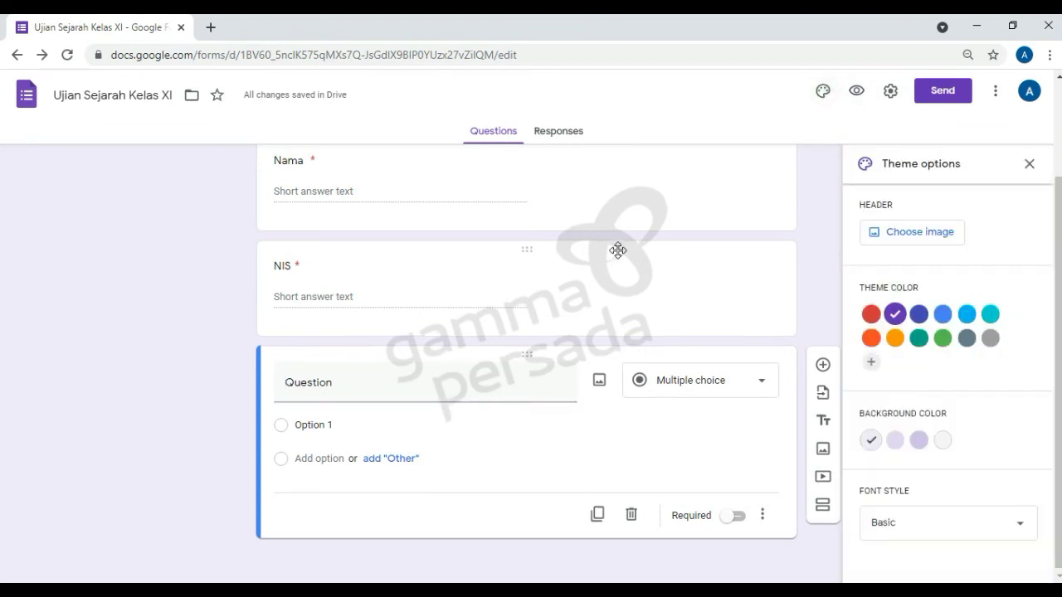
{"action": "scroll", "coordinate": [618, 249], "scroll_direction": "up", "scroll_amount": 2}
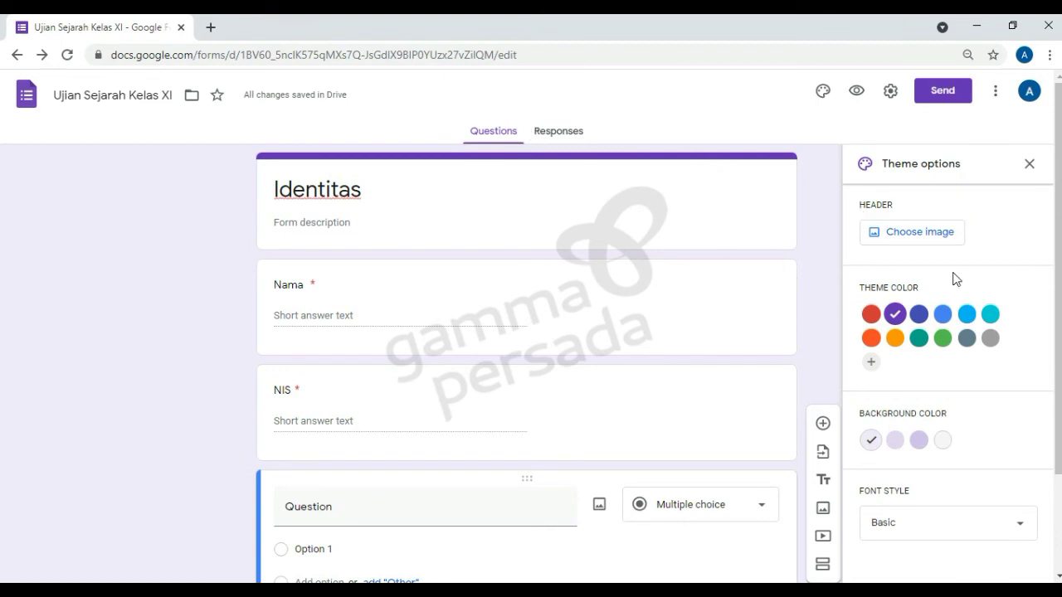
{"action": "left_click", "coordinate": [935, 236]}
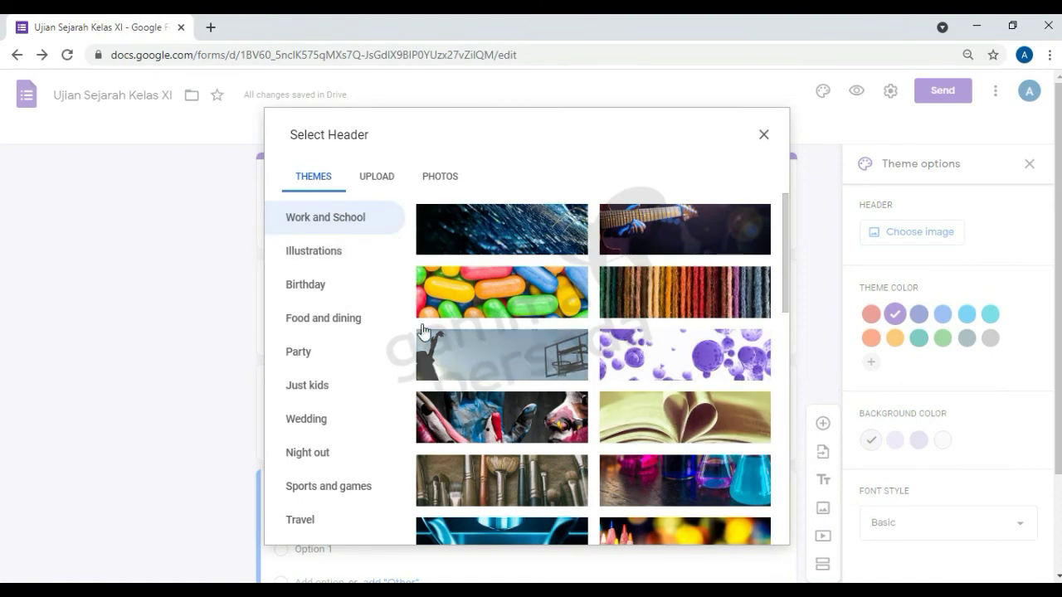
{"action": "scroll", "coordinate": [672, 439], "scroll_direction": "down", "scroll_amount": 5}
{"action": "scroll", "coordinate": [672, 439], "scroll_direction": "up", "scroll_amount": 5}
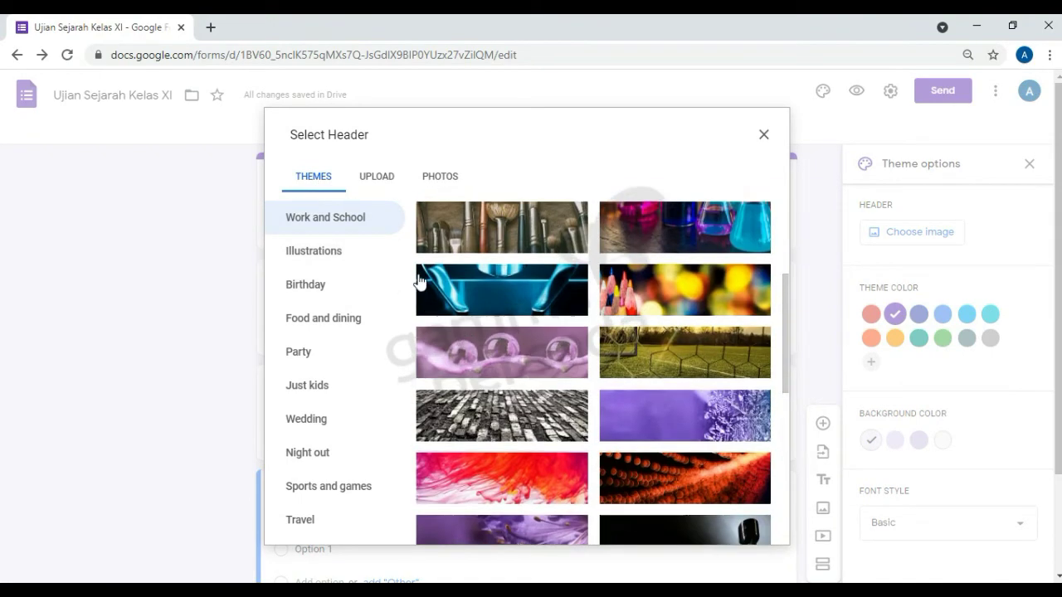
{"action": "left_click", "coordinate": [334, 253]}
{"action": "left_click", "coordinate": [335, 286]}
{"action": "left_click", "coordinate": [349, 316]}
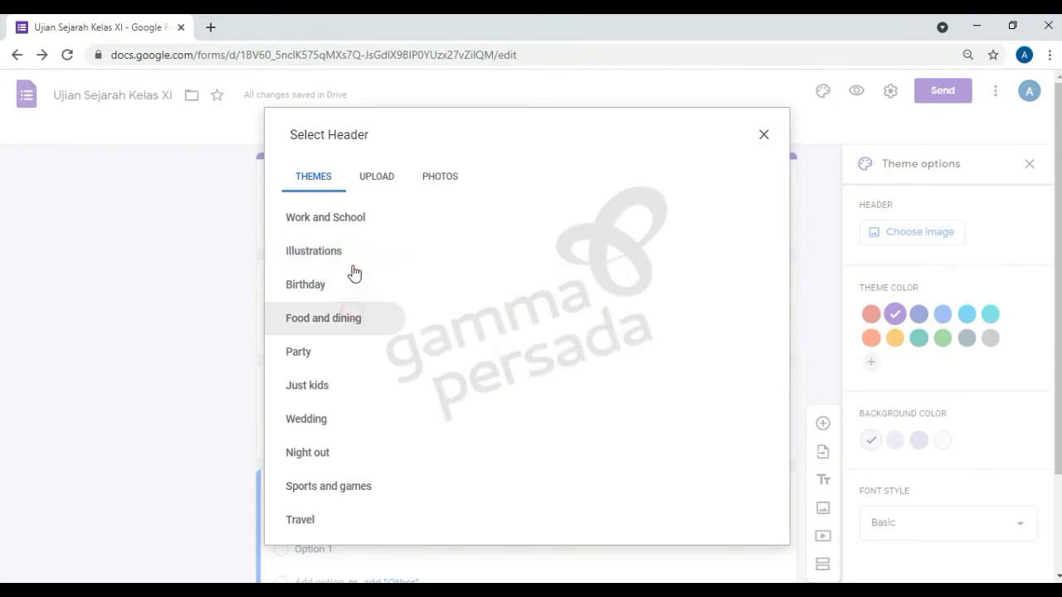
{"action": "left_click", "coordinate": [348, 220]}
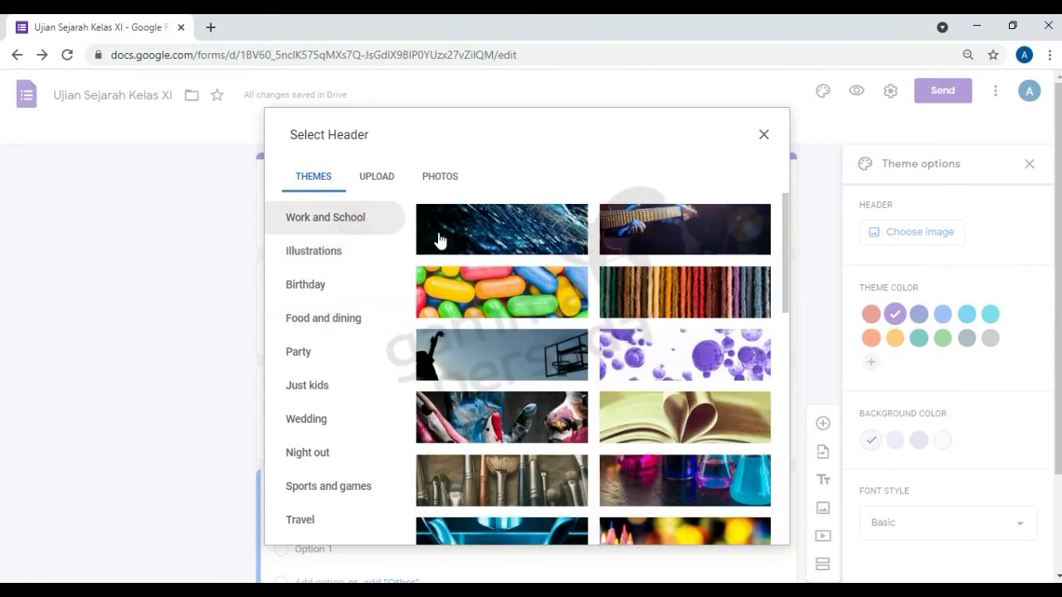
{"action": "left_click", "coordinate": [375, 184]}
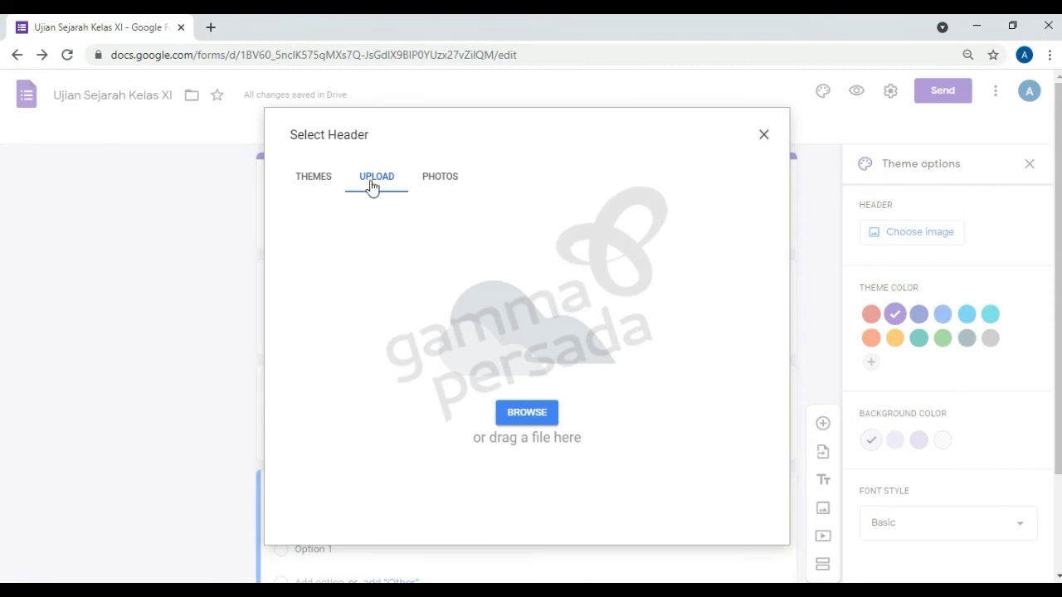
{"action": "left_click", "coordinate": [433, 183]}
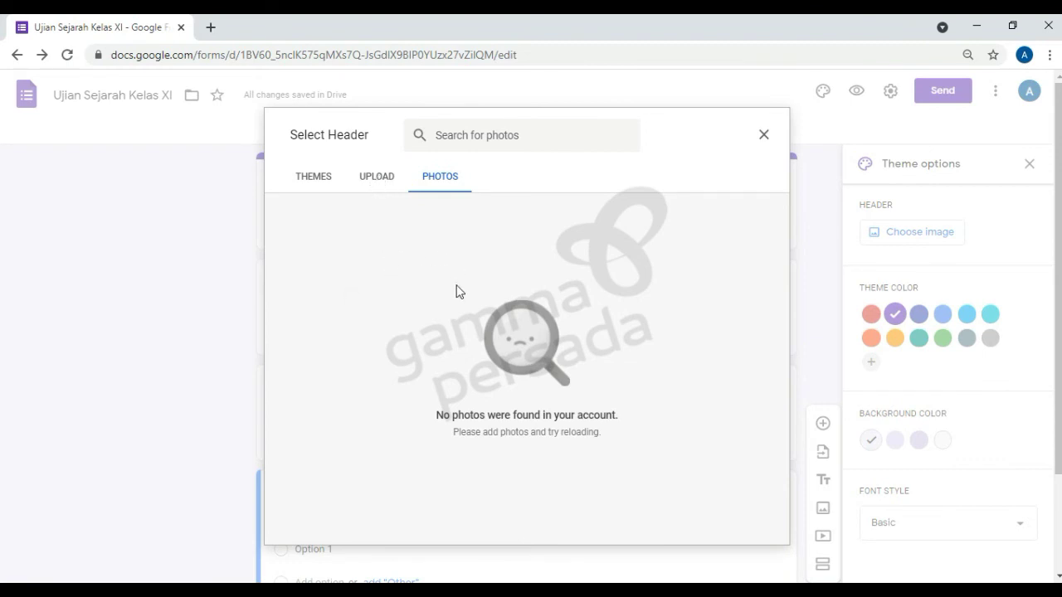
Step: Set the form header to the Work and School theme image of an open book with heart-folded pages
{"action": "left_click", "coordinate": [324, 182]}
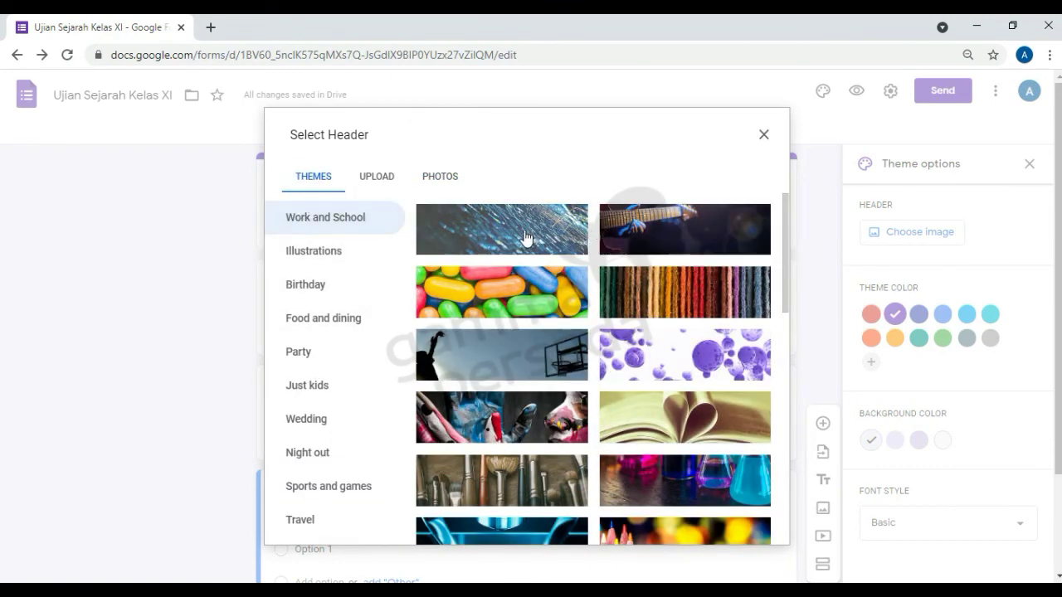
{"action": "left_click", "coordinate": [677, 424]}
{"action": "left_click", "coordinate": [753, 529]}
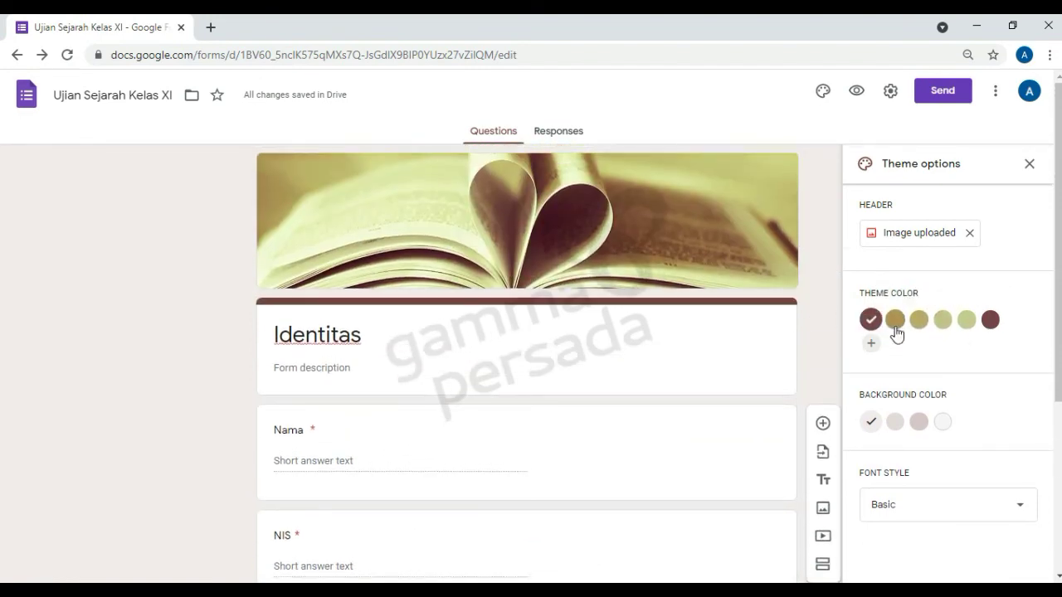
Step: Set the theme color to the tan #b8a969 and the background to its darkest beige tint
{"action": "left_click", "coordinate": [895, 322]}
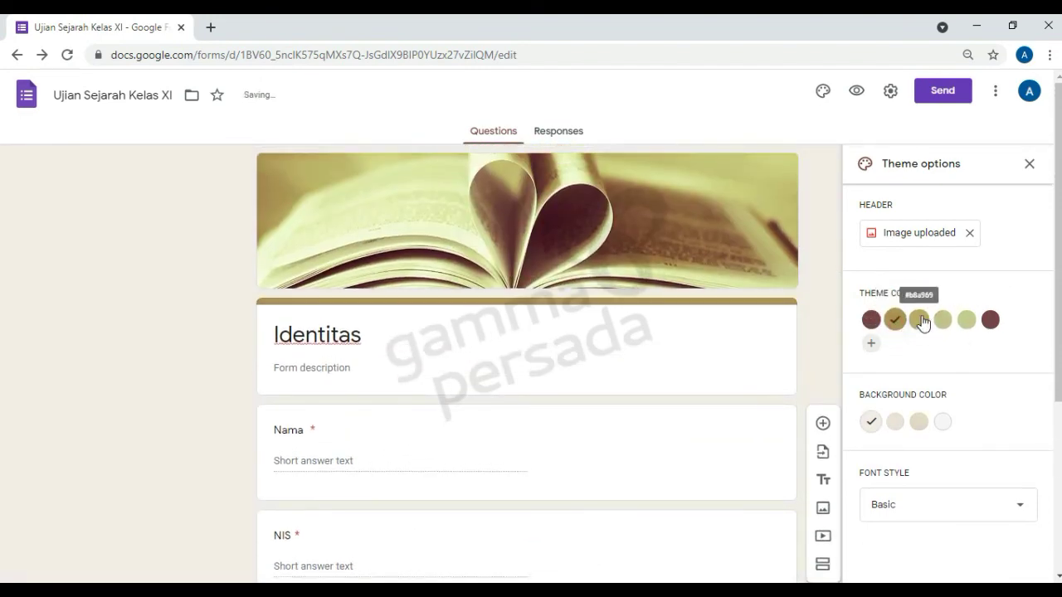
{"action": "left_click", "coordinate": [918, 321]}
{"action": "scroll", "coordinate": [929, 358], "scroll_direction": "down", "scroll_amount": 1}
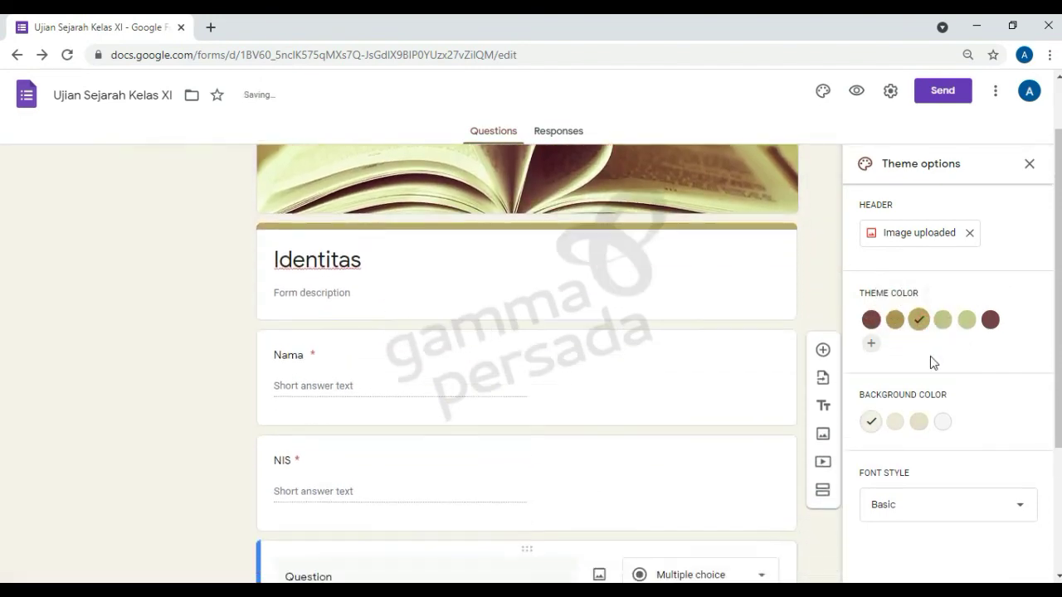
{"action": "left_click", "coordinate": [894, 421]}
{"action": "left_click", "coordinate": [919, 421]}
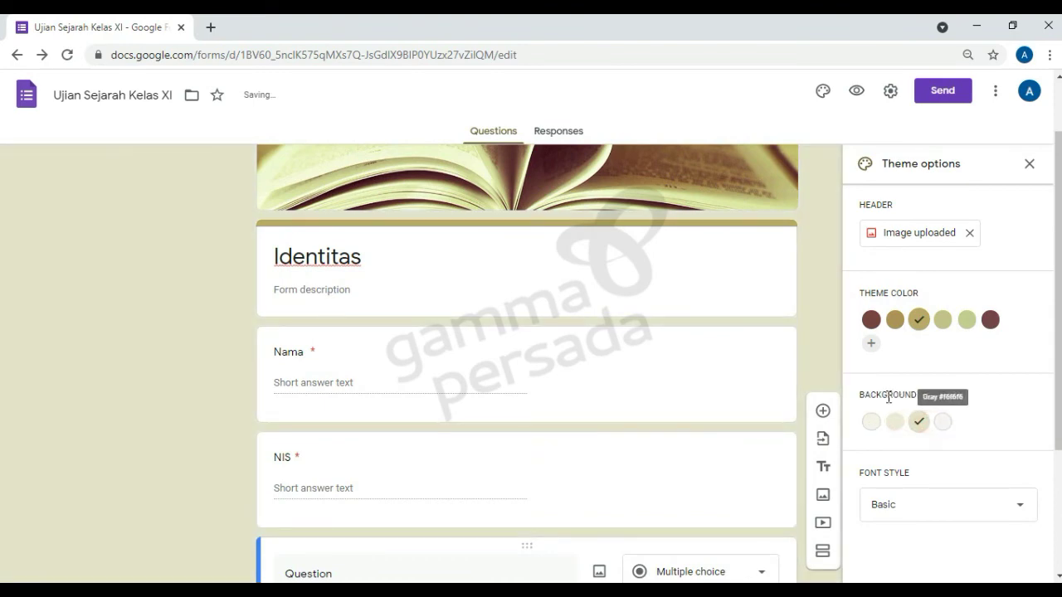
{"action": "scroll", "coordinate": [986, 360], "scroll_direction": "up", "scroll_amount": 1}
{"action": "scroll", "coordinate": [974, 380], "scroll_direction": "down", "scroll_amount": 3}
{"action": "scroll", "coordinate": [973, 380], "scroll_direction": "up", "scroll_amount": 3}
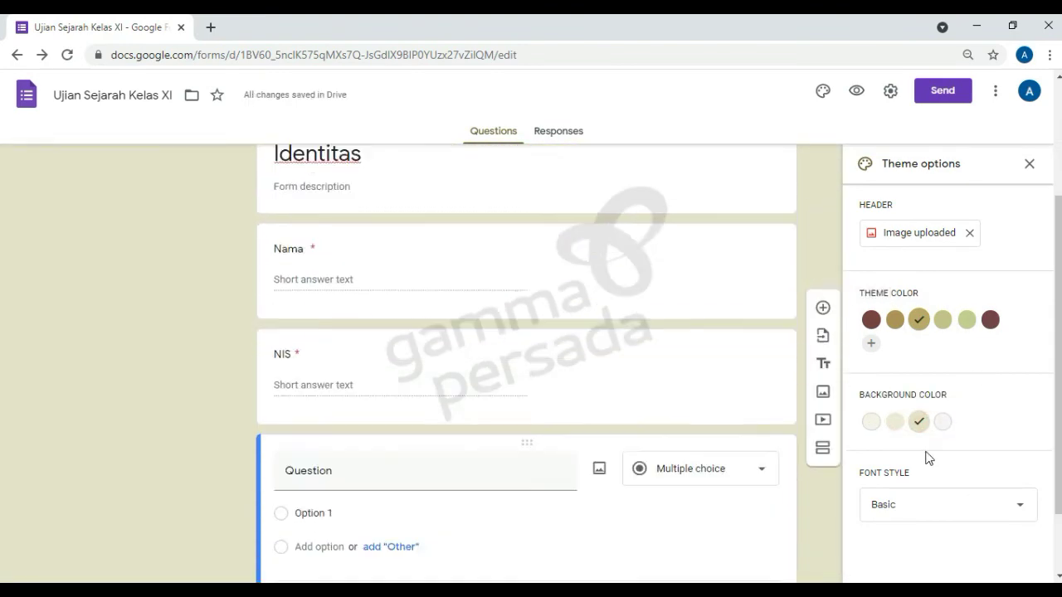
Step: Try the Formal font style on the form and switch back to Basic
{"action": "left_click", "coordinate": [937, 506]}
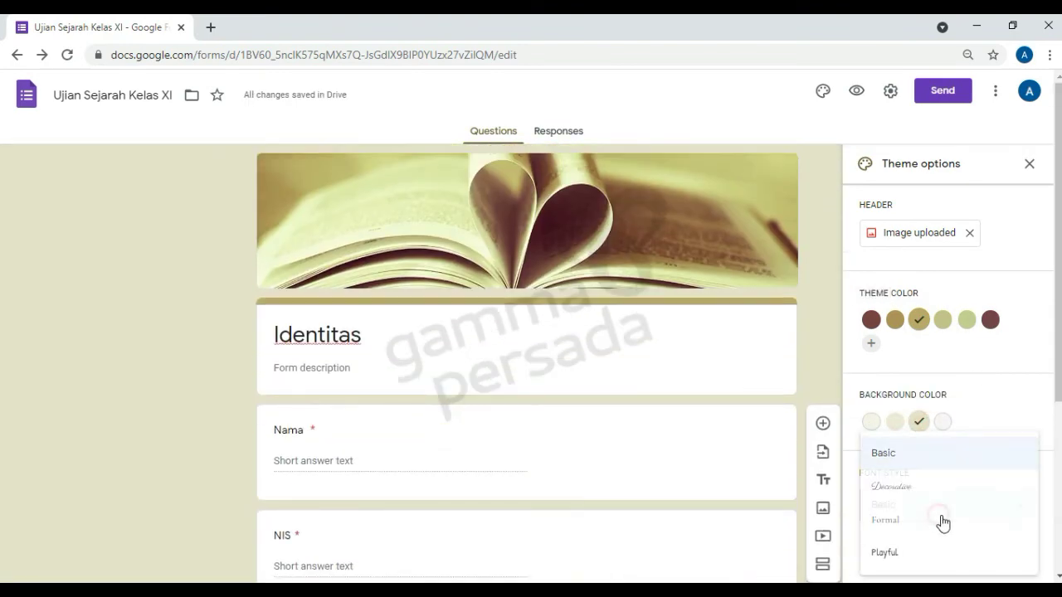
{"action": "left_click", "coordinate": [886, 523]}
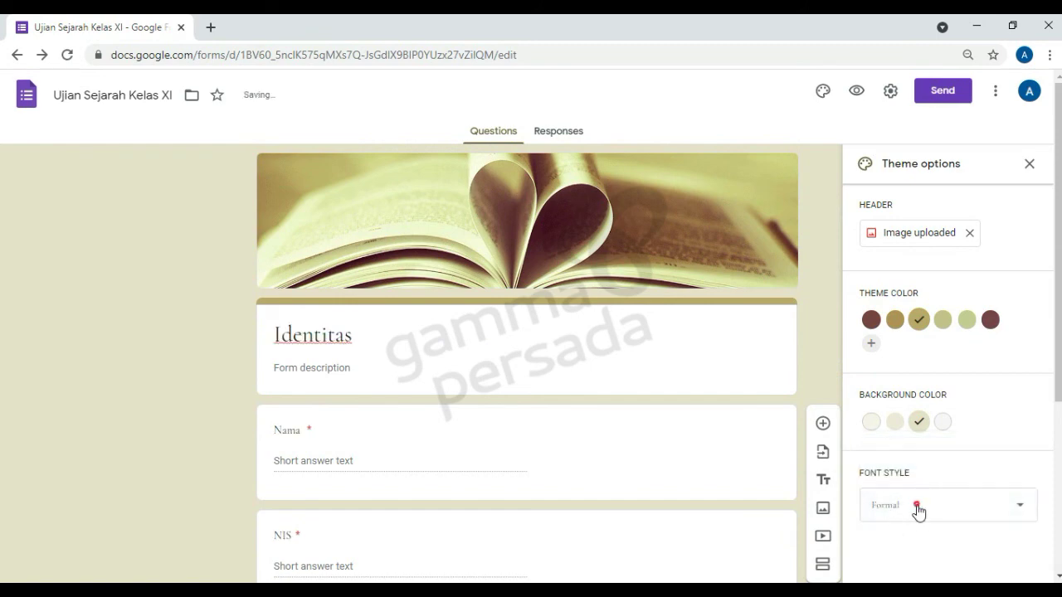
{"action": "left_click", "coordinate": [917, 512]}
{"action": "left_click", "coordinate": [896, 470]}
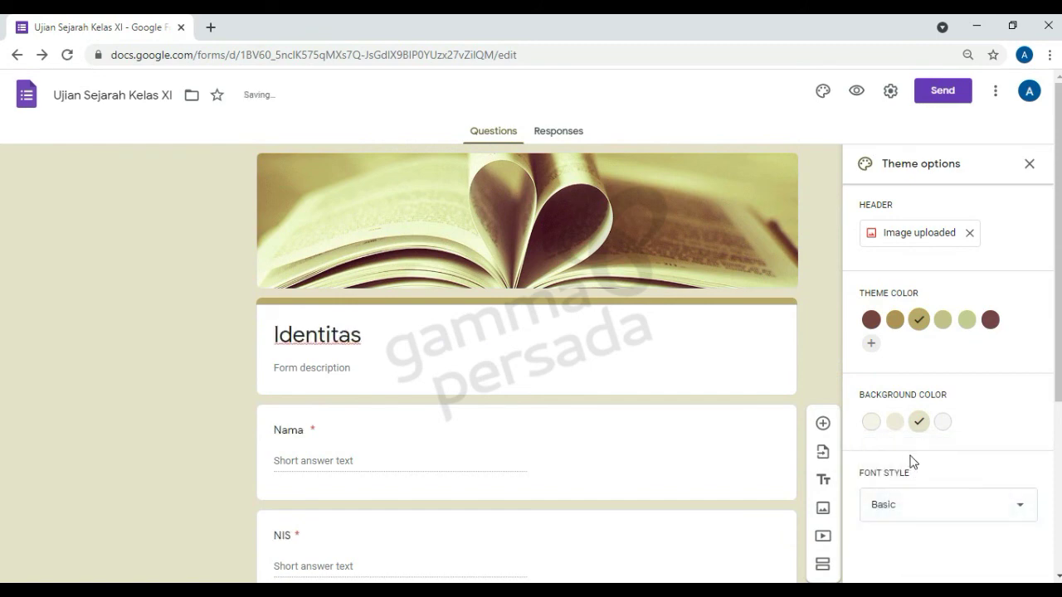
{"action": "scroll", "coordinate": [922, 511], "scroll_direction": "down", "scroll_amount": 3}
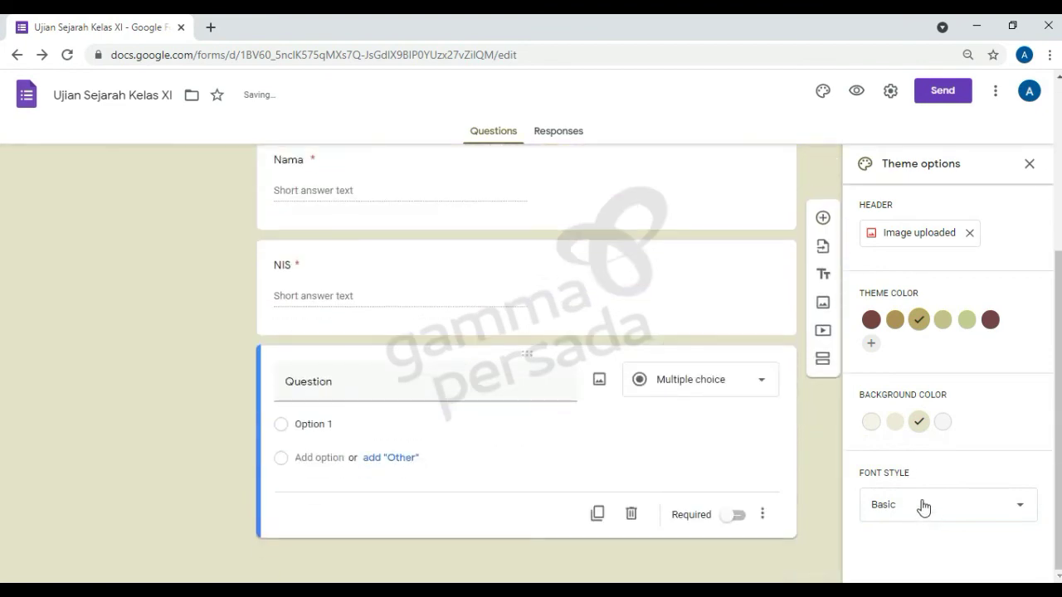
{"action": "scroll", "coordinate": [692, 382], "scroll_direction": "up", "scroll_amount": 3}
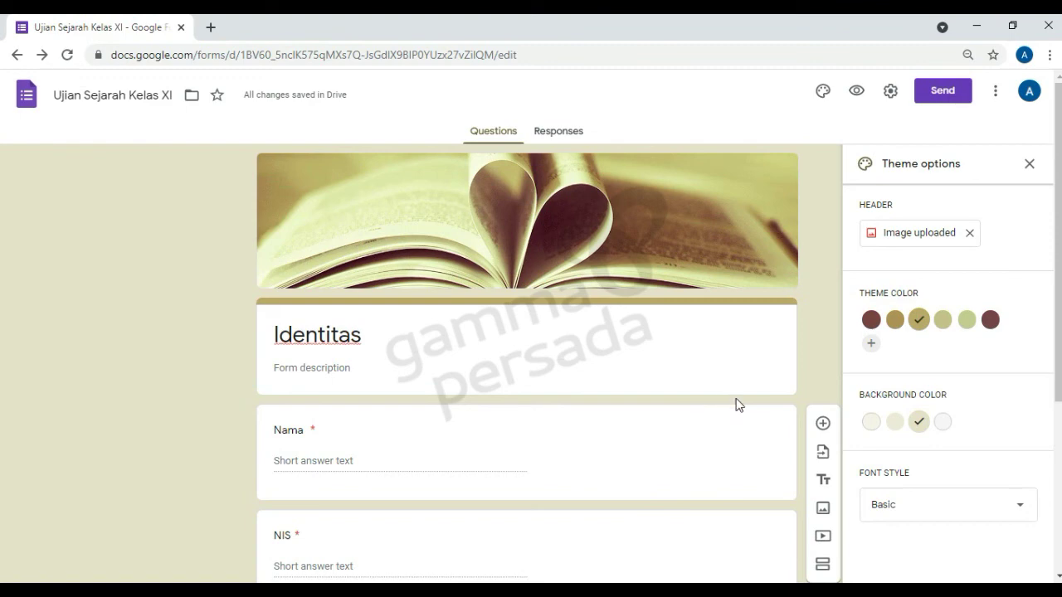
Step: Close the theme options and turn the empty question below NIS into a Date question titled "Tanggal Ujian"
{"action": "left_click", "coordinate": [1028, 167]}
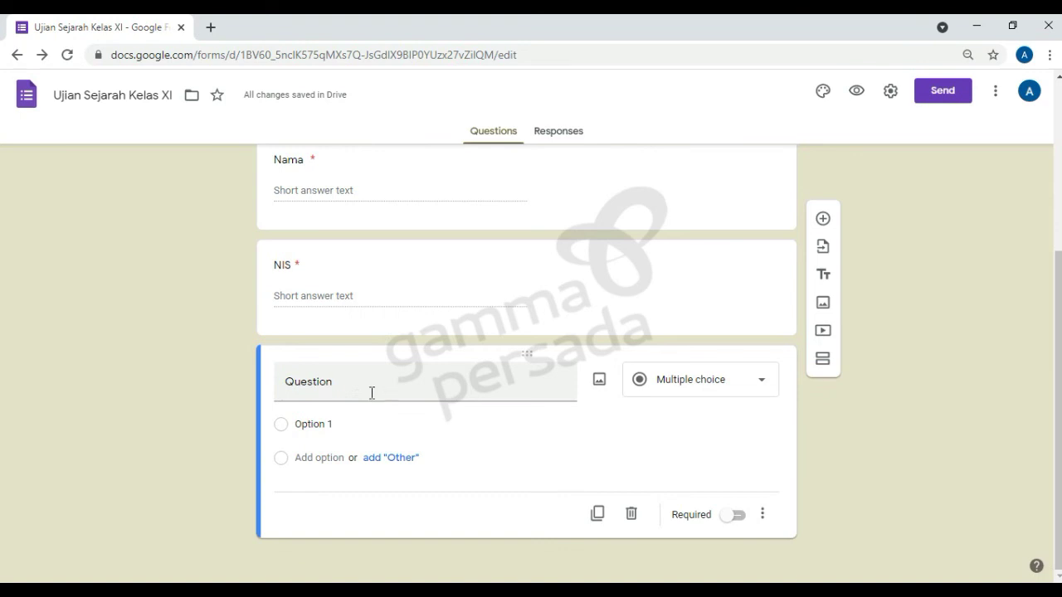
{"action": "scroll", "coordinate": [365, 332], "scroll_direction": "up", "scroll_amount": 2}
{"action": "scroll", "coordinate": [363, 307], "scroll_direction": "down", "scroll_amount": 2}
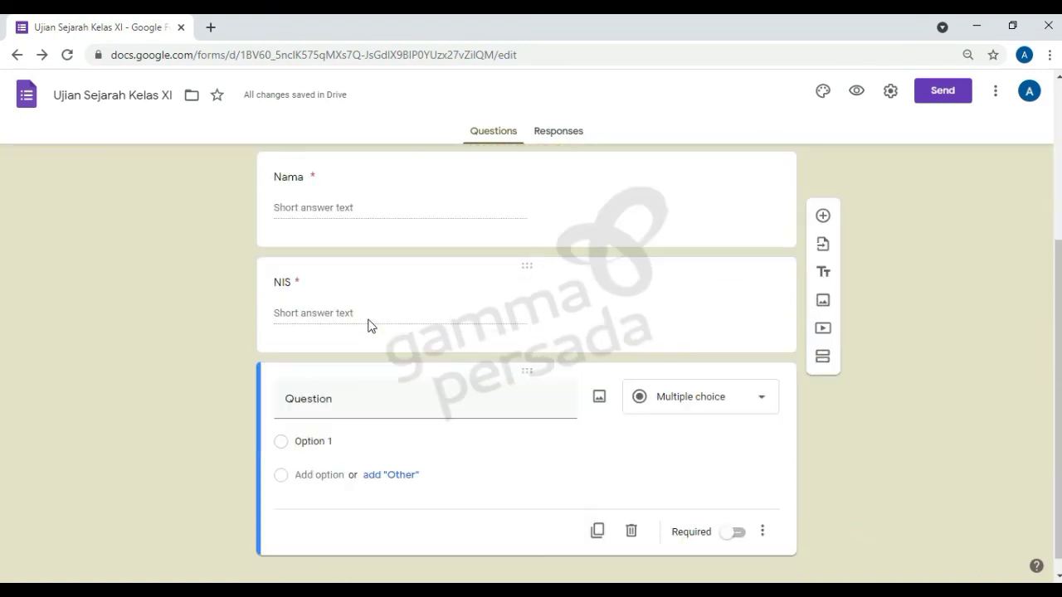
{"action": "left_click", "coordinate": [359, 382]}
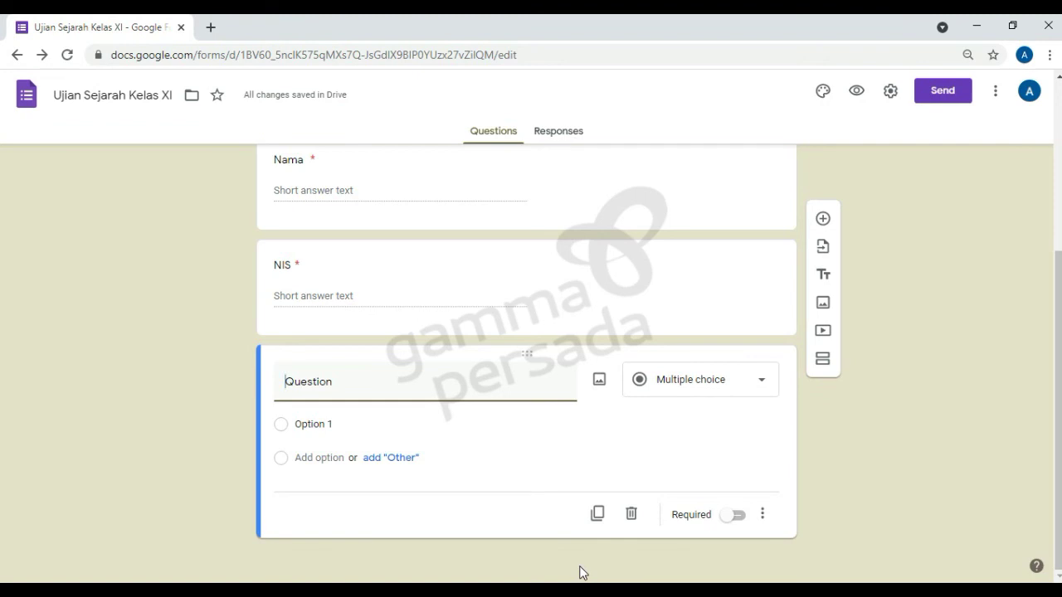
{"action": "type", "text": "Tanggal Ujian"}
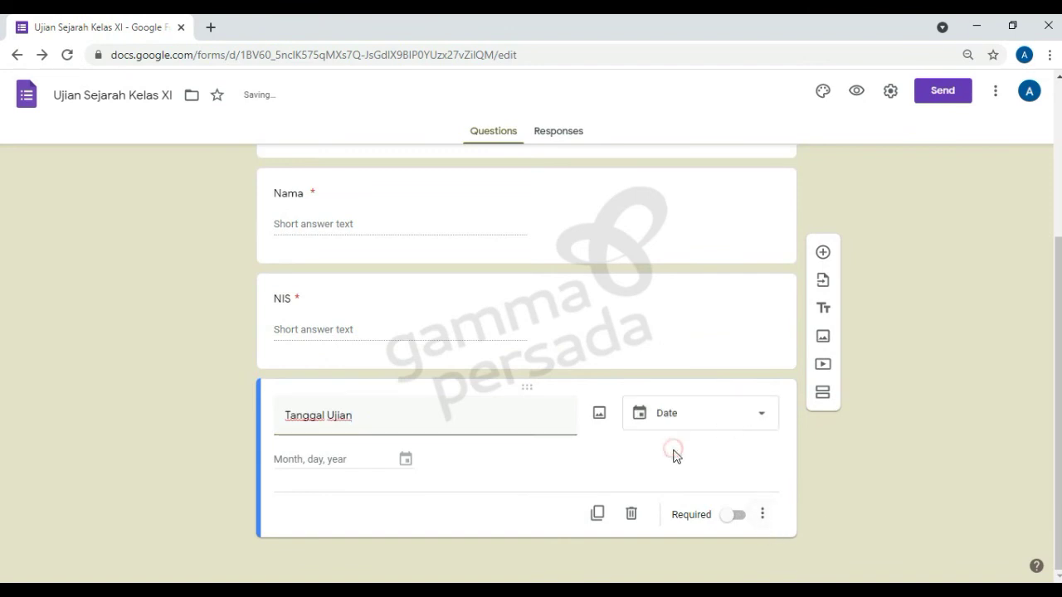
{"action": "left_click", "coordinate": [687, 413]}
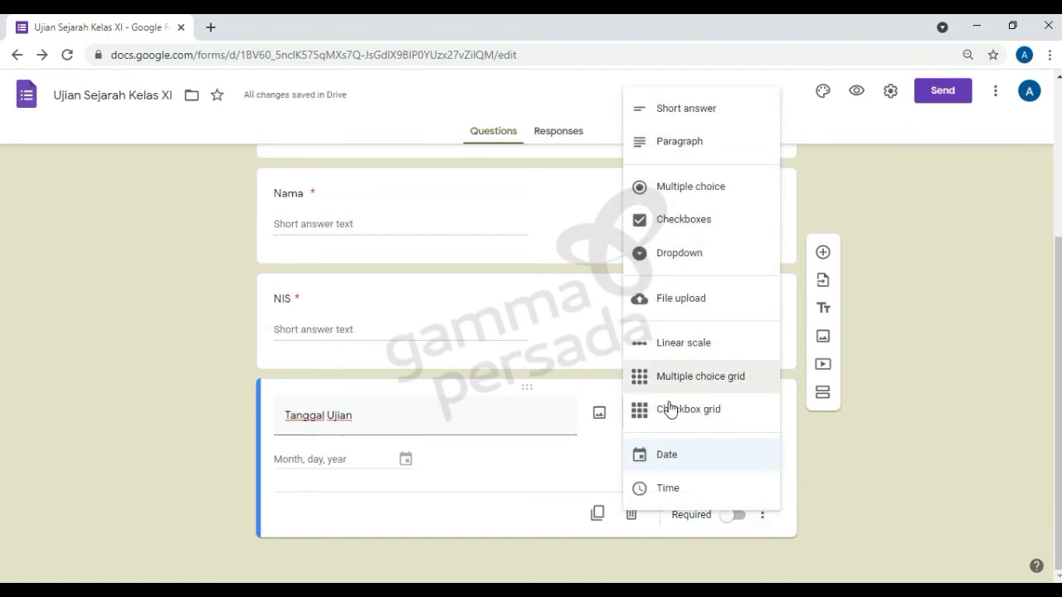
{"action": "left_click", "coordinate": [661, 464]}
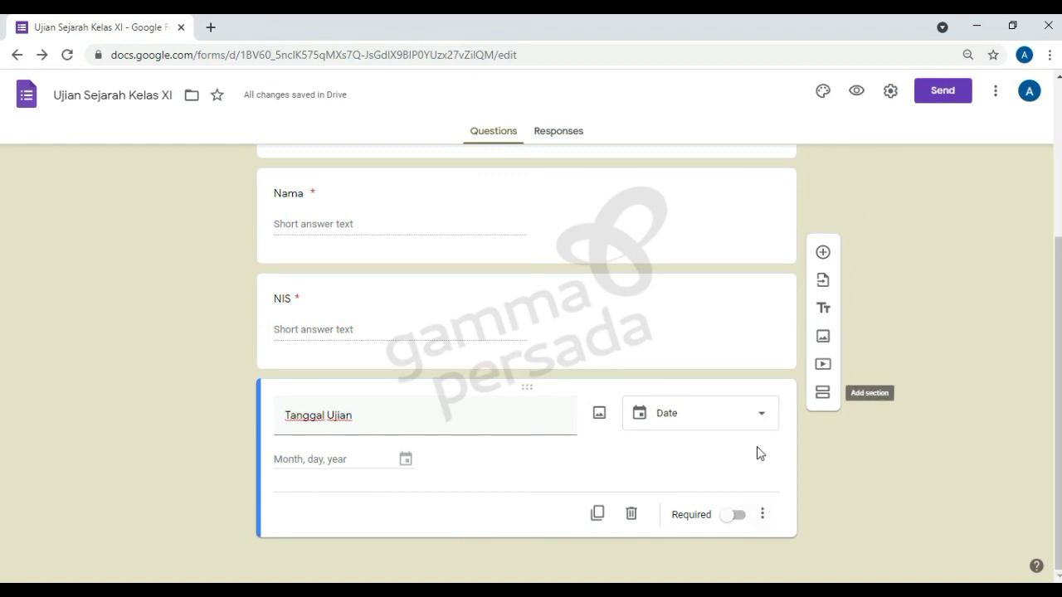
Step: Add a Time question titled "Jam Ujian" below the Tanggal Ujian question
{"action": "left_click", "coordinate": [824, 255]}
{"action": "left_click", "coordinate": [409, 379]}
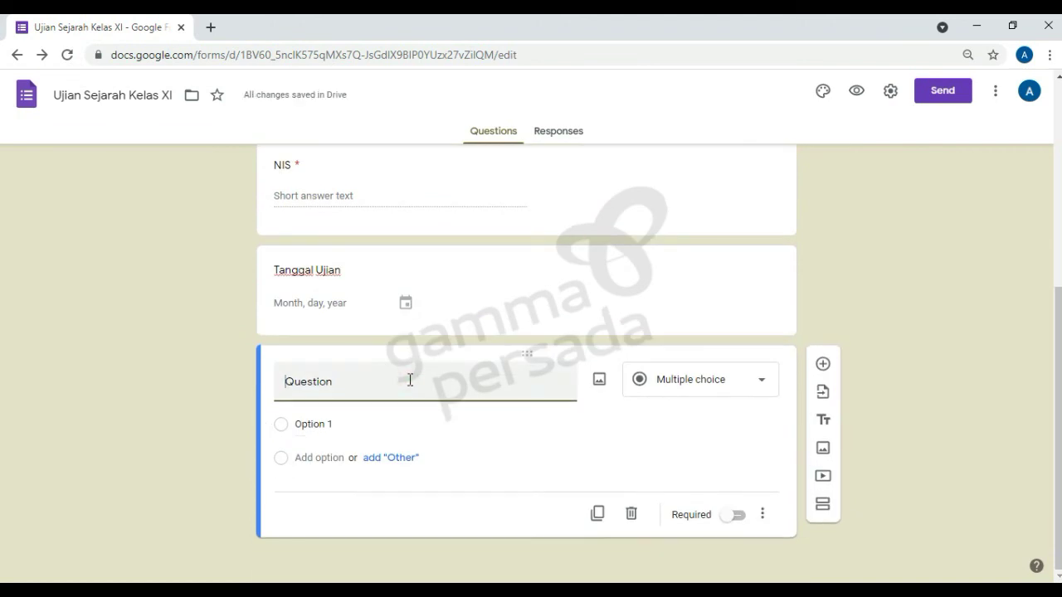
{"action": "type", "text": "Jam Ujian"}
{"action": "left_click", "coordinate": [700, 379]}
{"action": "left_click", "coordinate": [655, 498]}
{"action": "left_click", "coordinate": [672, 418]}
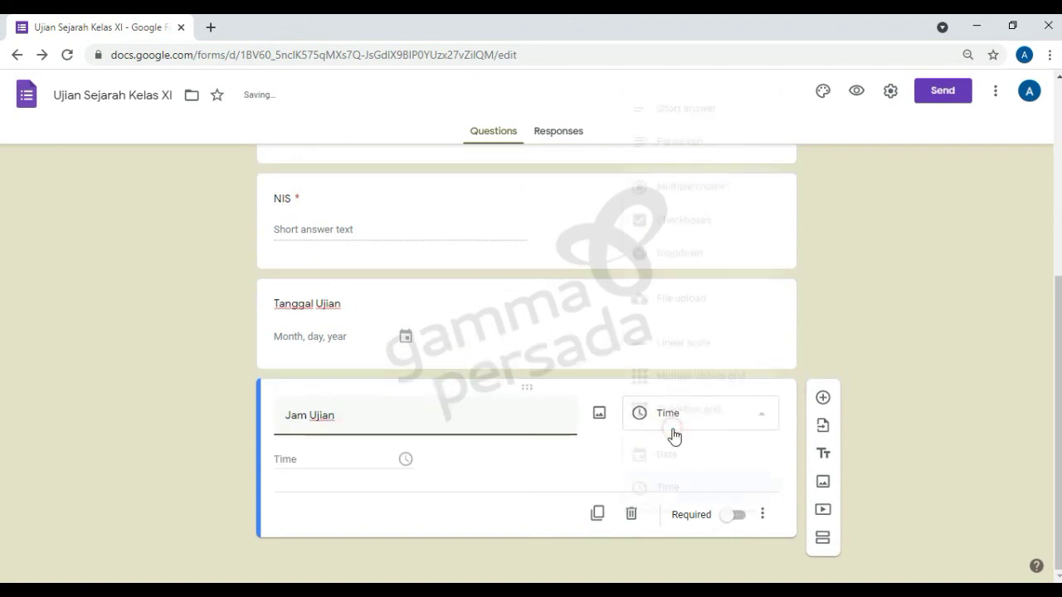
{"action": "left_click", "coordinate": [671, 489]}
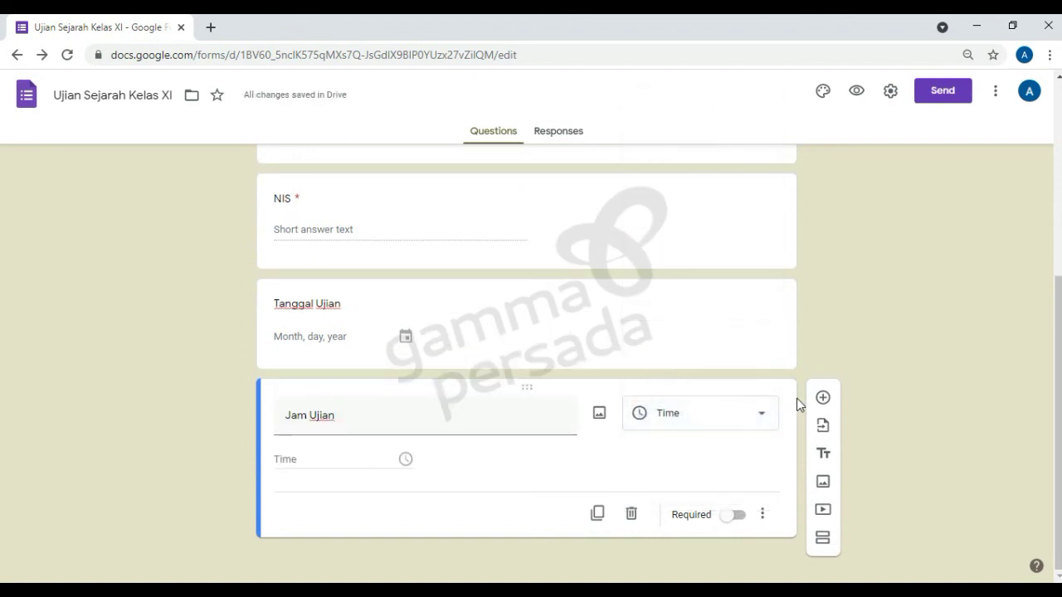
Step: Make the Tanggal Ujian and Jam Ujian questions required
{"action": "left_click", "coordinate": [555, 308]}
{"action": "left_click", "coordinate": [618, 193]}
{"action": "left_click", "coordinate": [570, 423]}
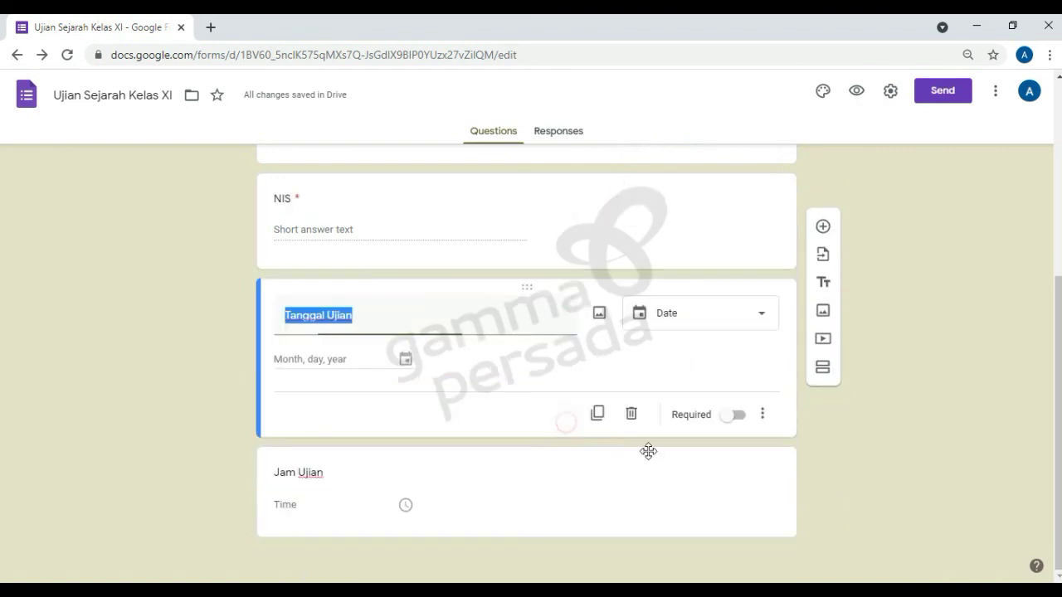
{"action": "left_click", "coordinate": [738, 415]}
{"action": "left_click", "coordinate": [719, 466]}
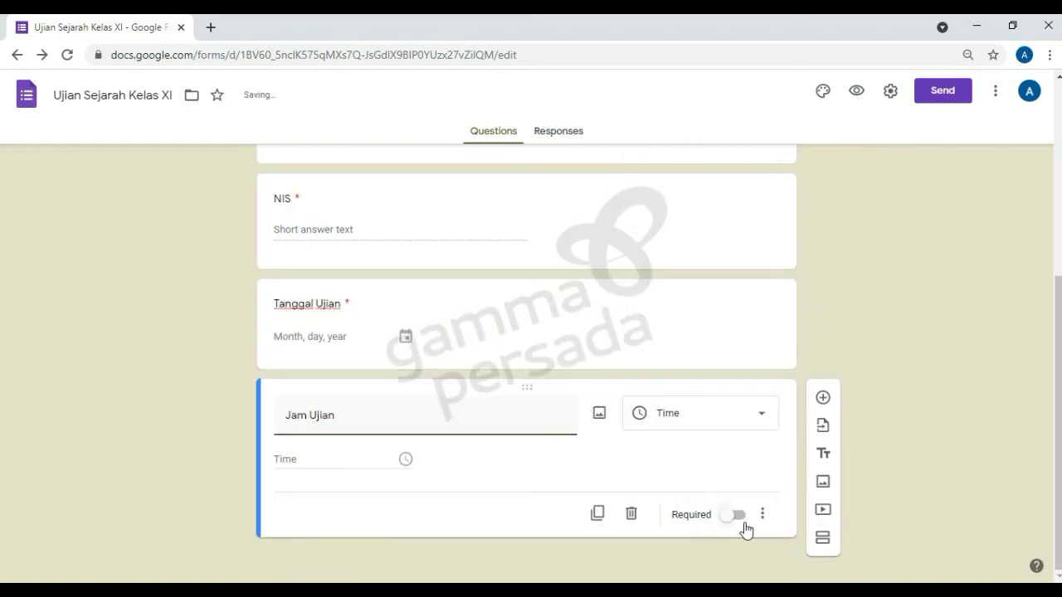
{"action": "left_click", "coordinate": [737, 516]}
{"action": "left_click", "coordinate": [695, 358]}
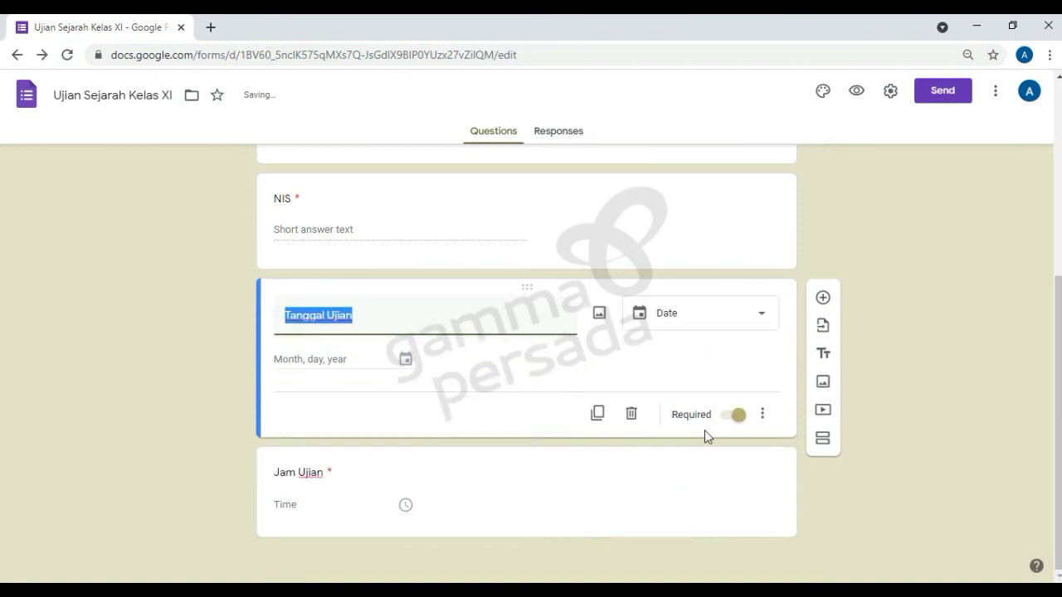
{"action": "left_click", "coordinate": [699, 465]}
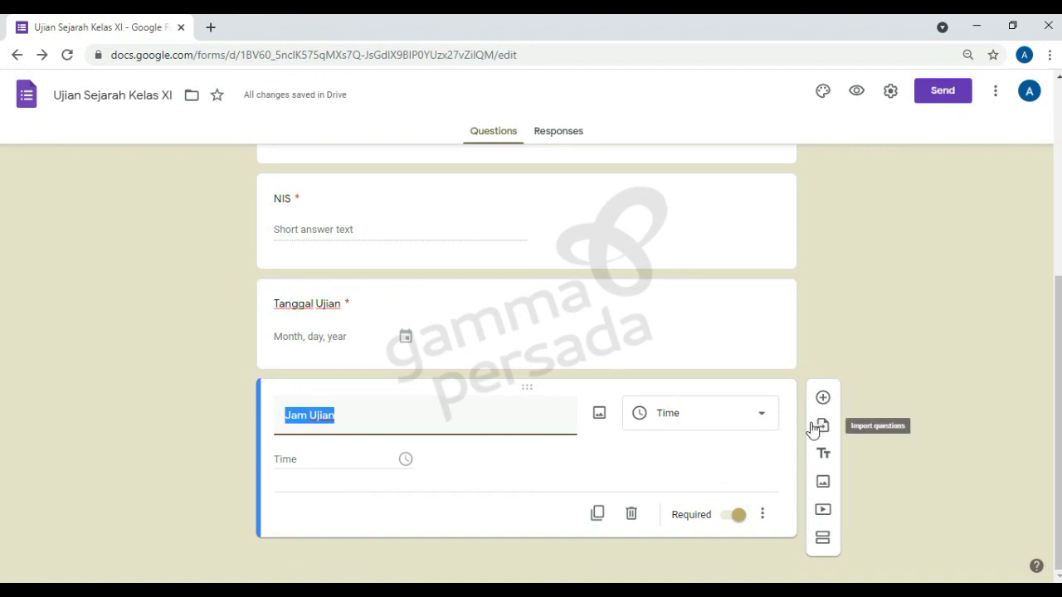
Step: Add a Dropdown question titled "Kelas" below the Jam Ujian question
{"action": "left_click", "coordinate": [824, 399]}
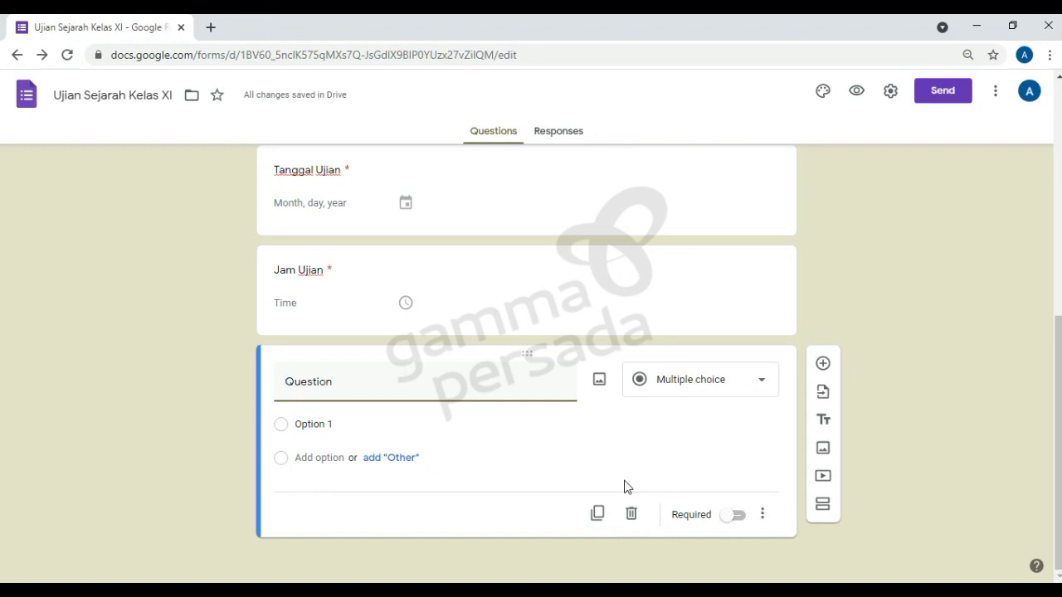
{"action": "left_click", "coordinate": [675, 385]}
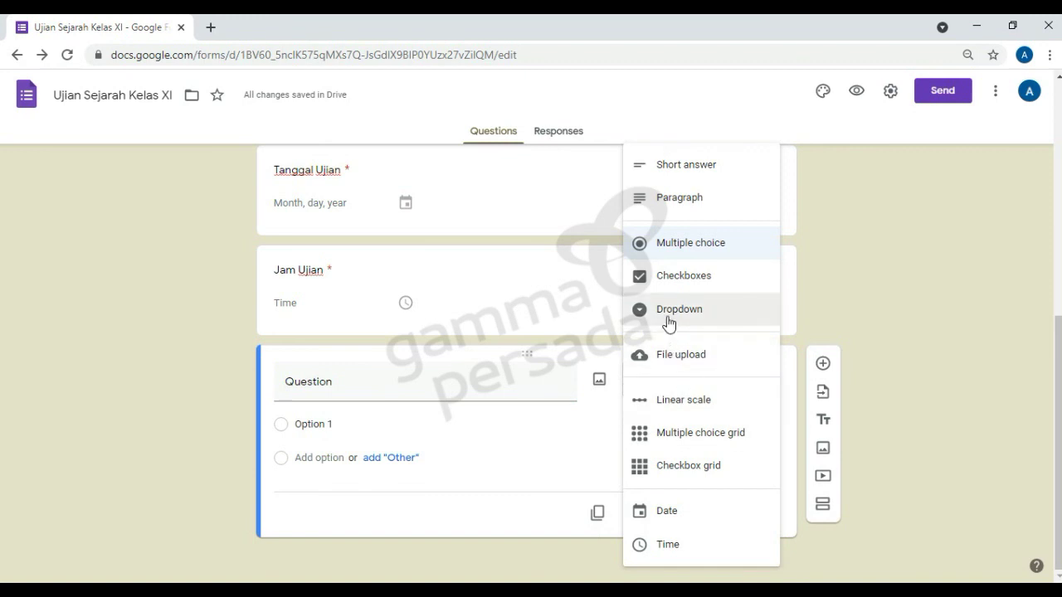
{"action": "left_click", "coordinate": [668, 322]}
{"action": "left_click", "coordinate": [459, 383]}
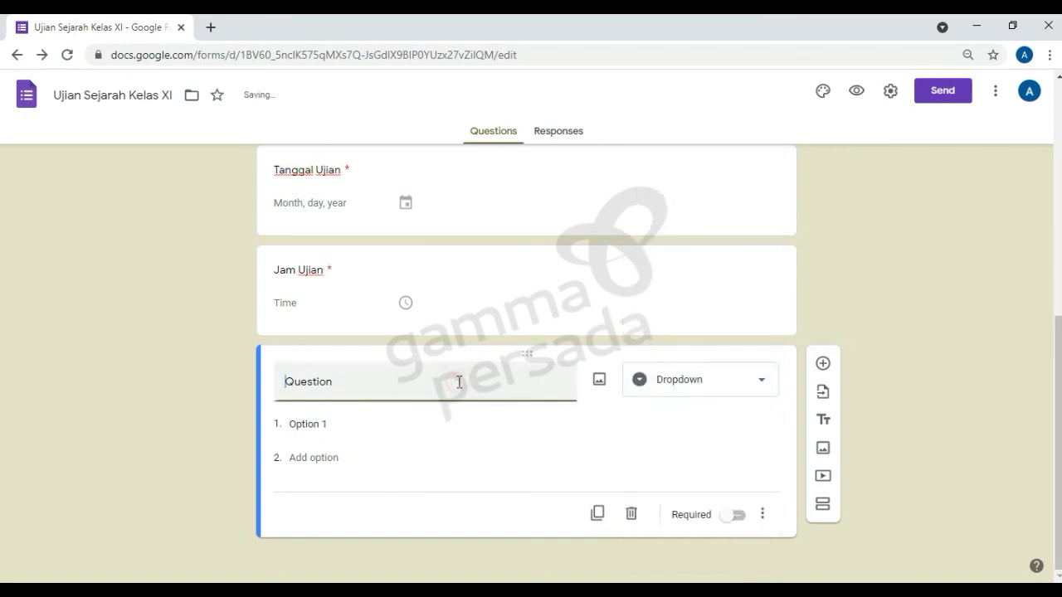
{"action": "type", "text": "Kelas"}
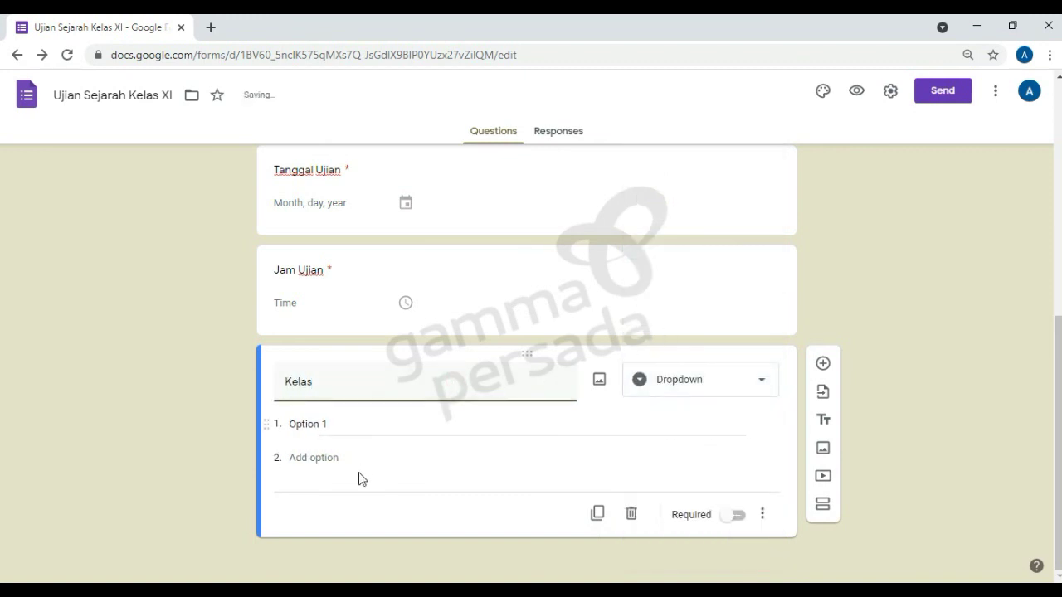
Step: Enter the options XI A, XI B, XI C and XI D for the Kelas question
{"action": "left_click", "coordinate": [334, 425]}
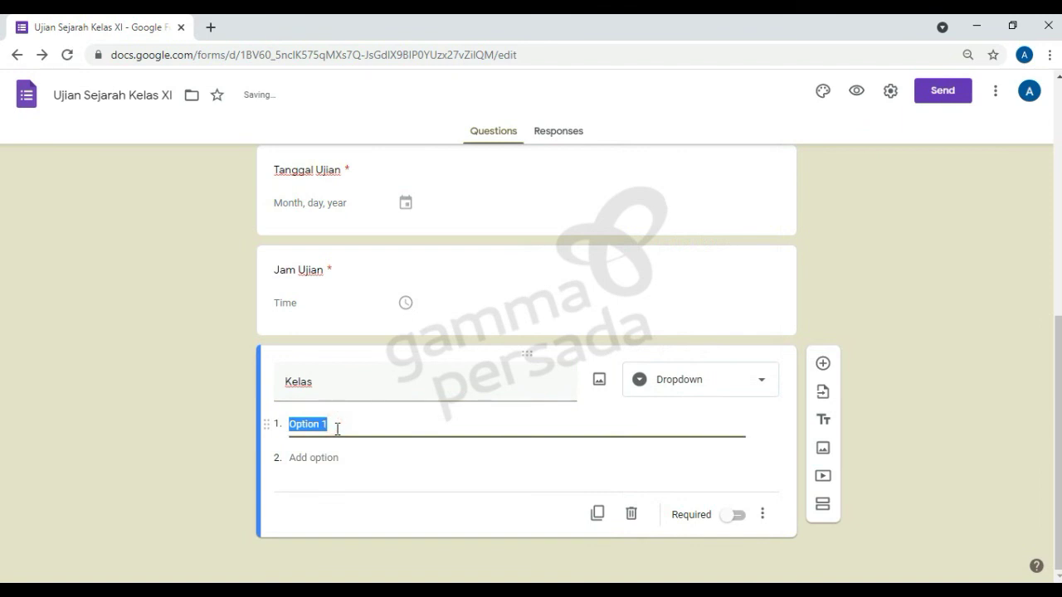
{"action": "type", "text": "XI A"}
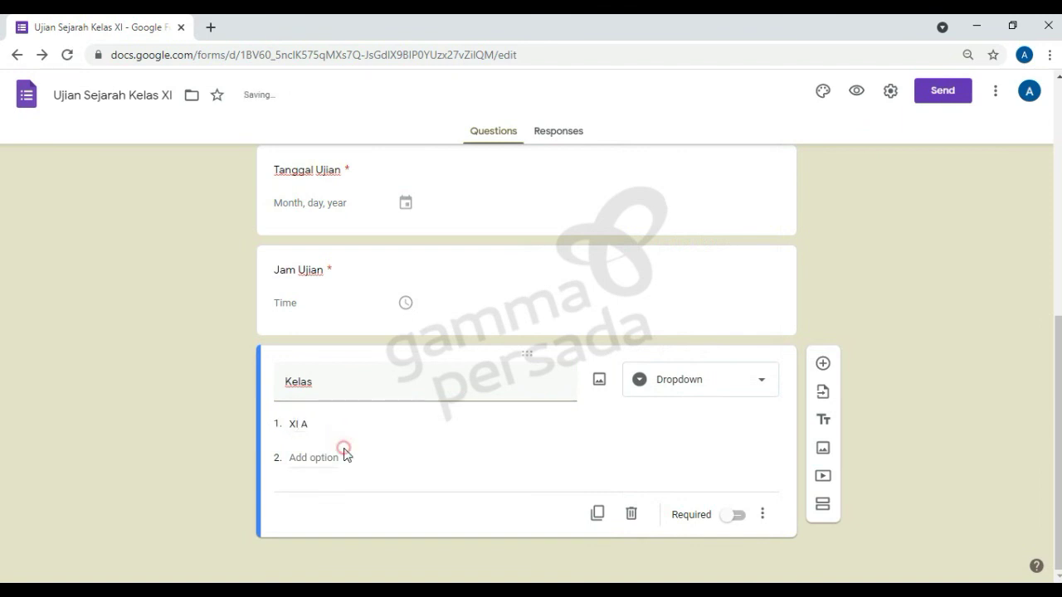
{"action": "left_click", "coordinate": [307, 460]}
{"action": "type", "text": "XI B"}
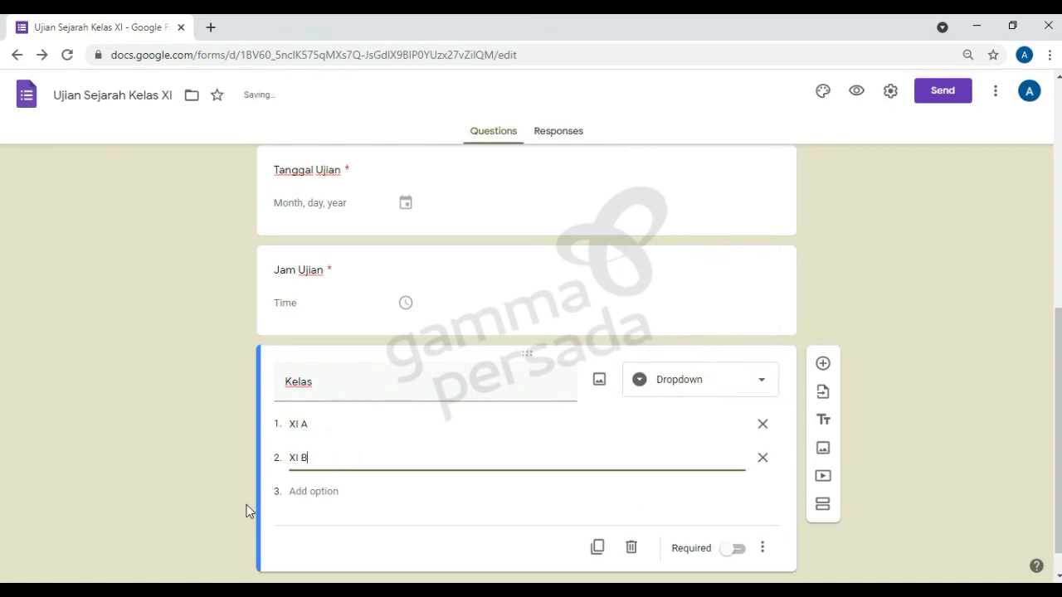
{"action": "left_click", "coordinate": [313, 490]}
{"action": "type", "text": "XI C"}
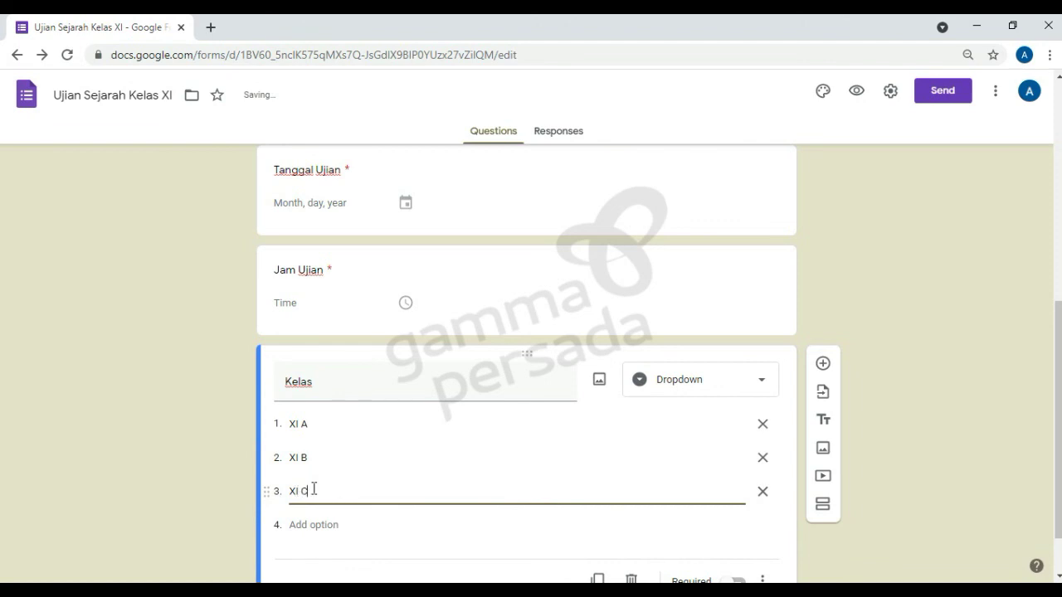
{"action": "left_click", "coordinate": [320, 526]}
{"action": "type", "text": "X"}
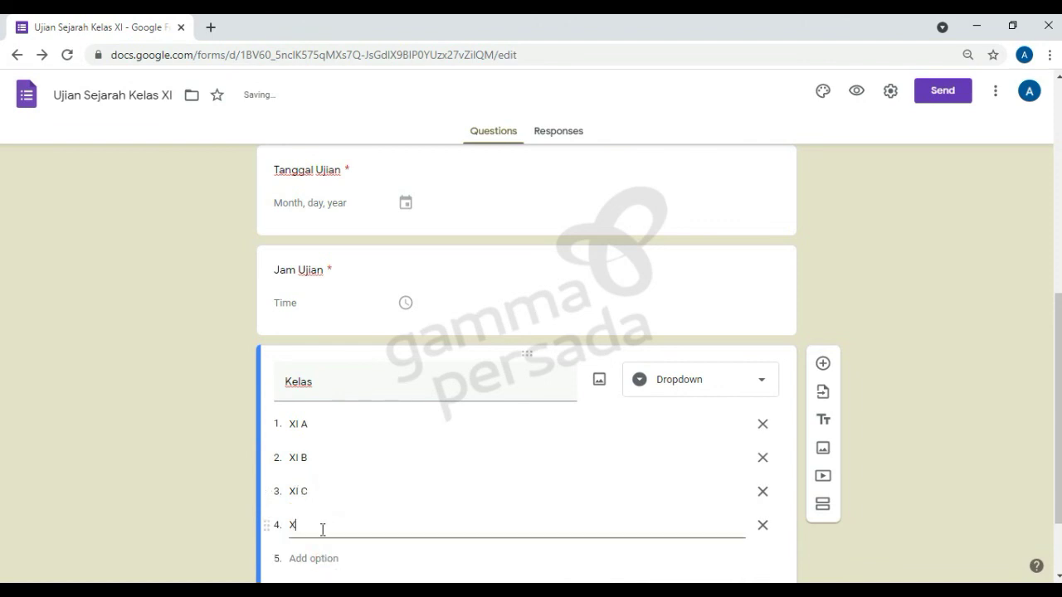
{"action": "type", "text": "I D"}
{"action": "left_click", "coordinate": [130, 407]}
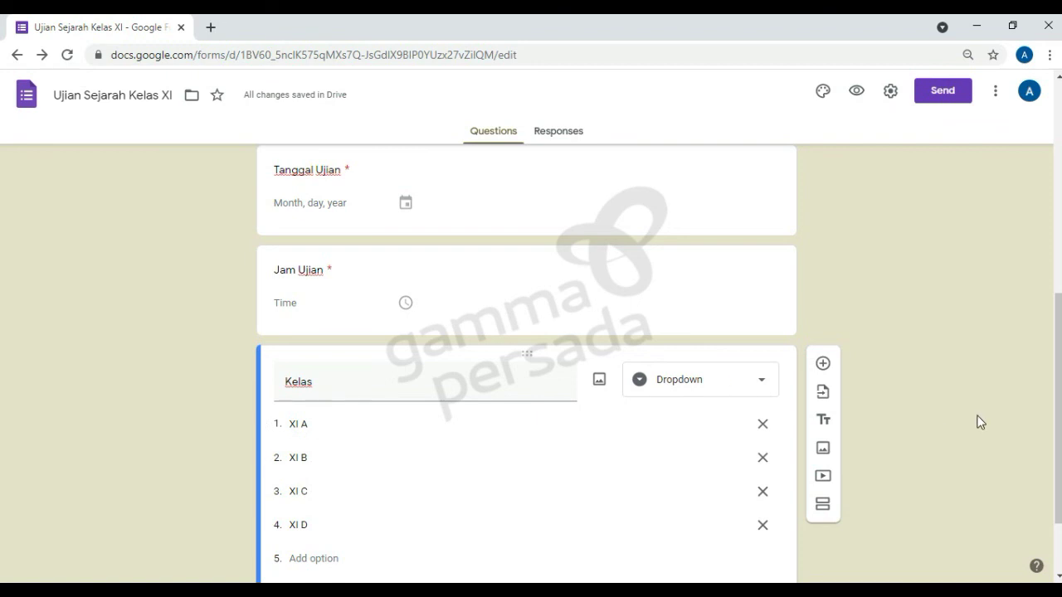
Step: Make the Kelas dropdown question required
{"action": "scroll", "coordinate": [970, 435], "scroll_direction": "down", "scroll_amount": 2}
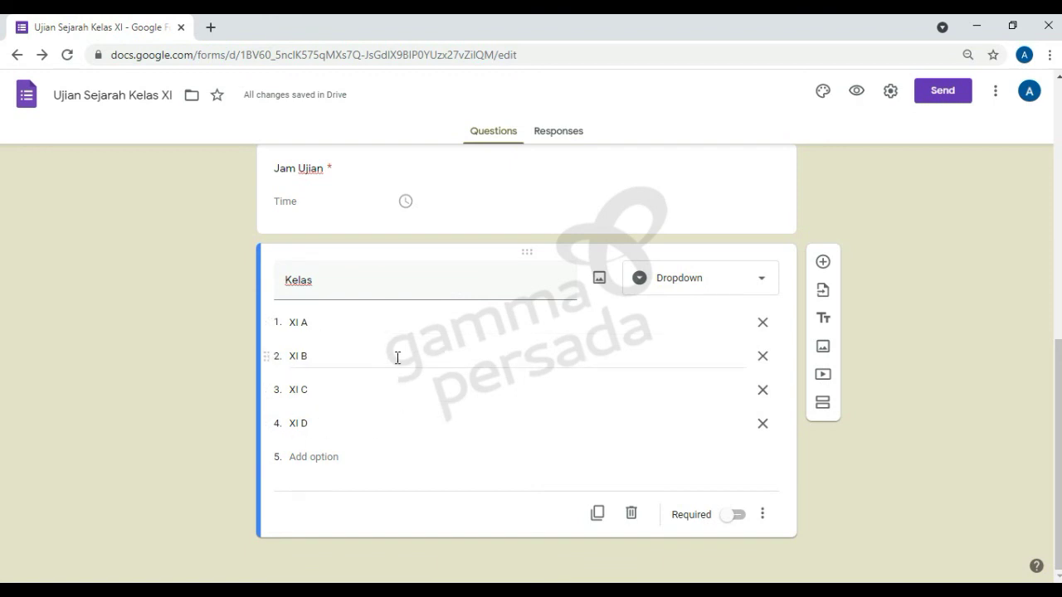
{"action": "left_click", "coordinate": [645, 218]}
{"action": "left_click", "coordinate": [720, 437]}
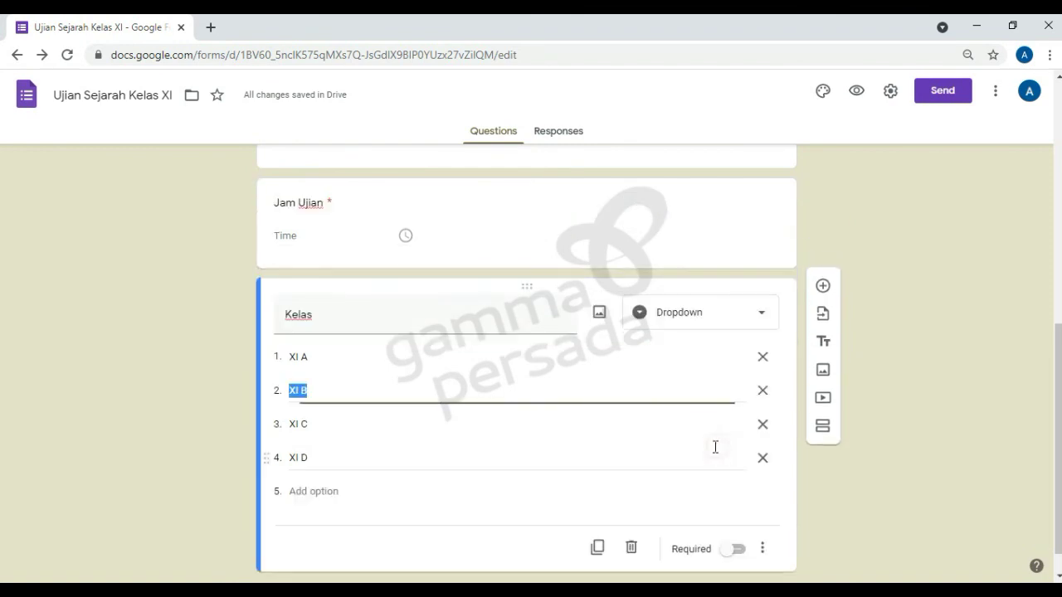
{"action": "left_click", "coordinate": [730, 514]}
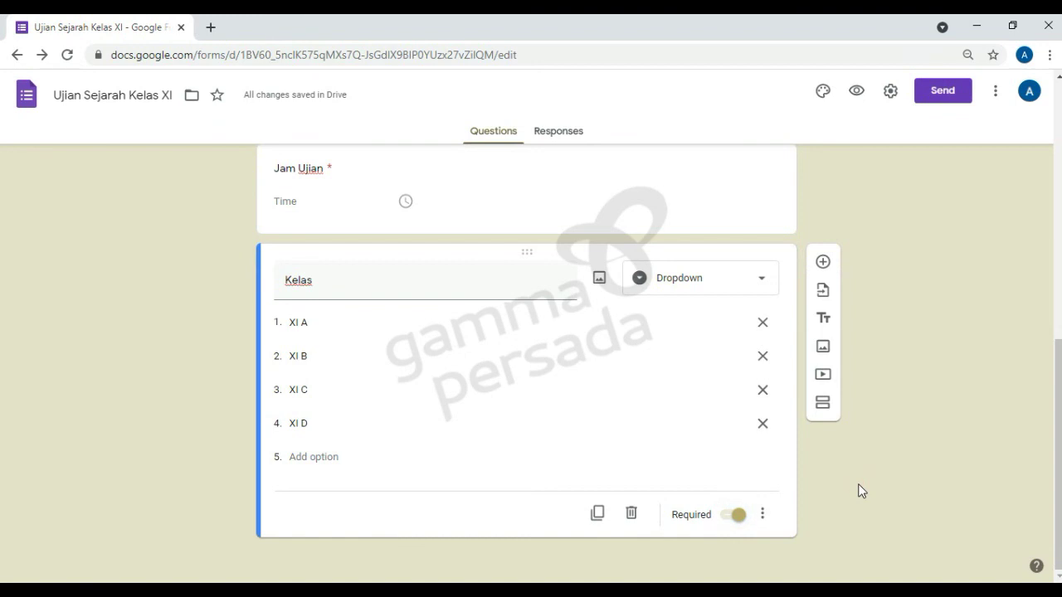
{"action": "scroll", "coordinate": [862, 491], "scroll_direction": "up", "scroll_amount": 5}
{"action": "scroll", "coordinate": [862, 491], "scroll_direction": "down", "scroll_amount": 5}
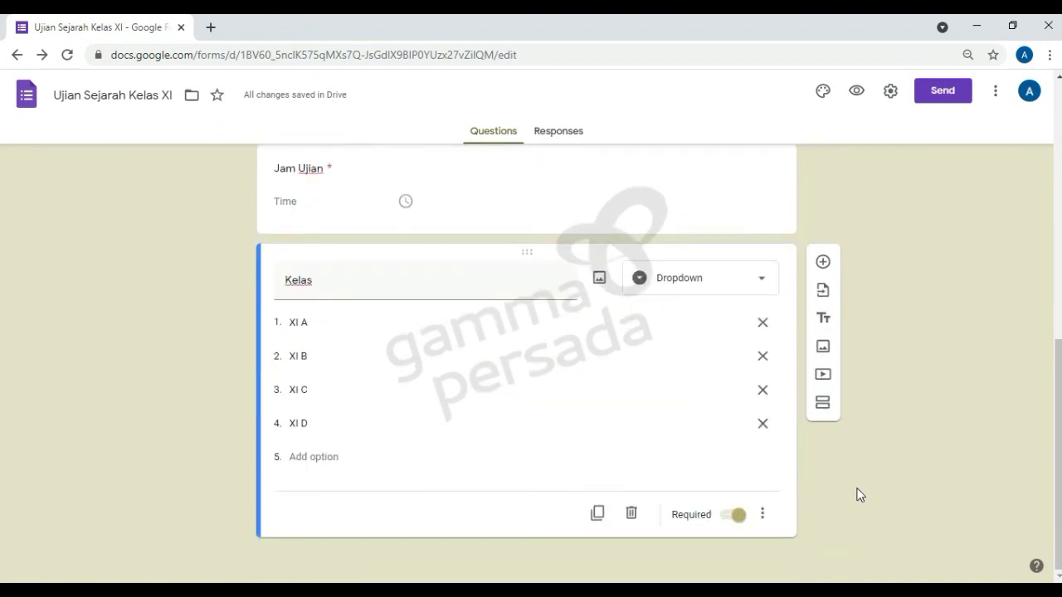